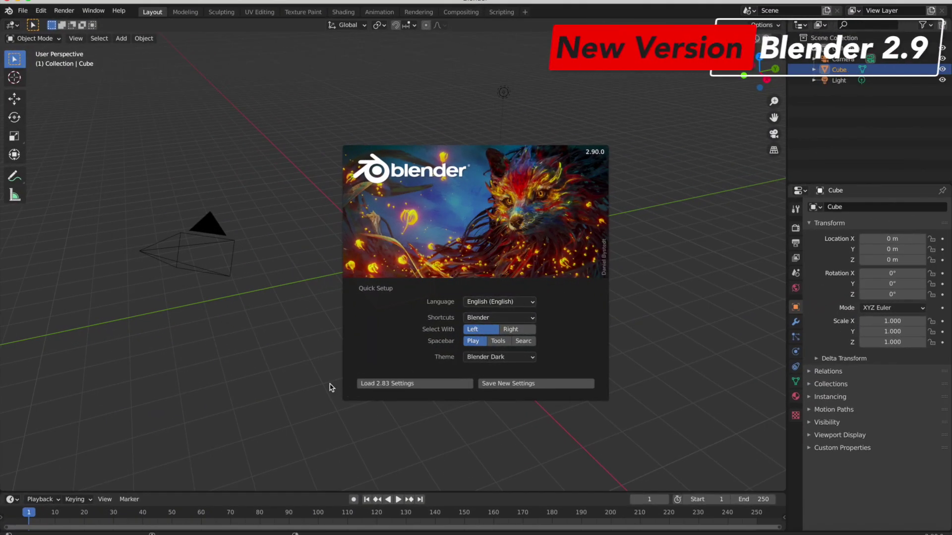
Step: Dismiss the splash screen and delete the default cube from the scene
{"action": "left_click", "coordinate": [315, 321]}
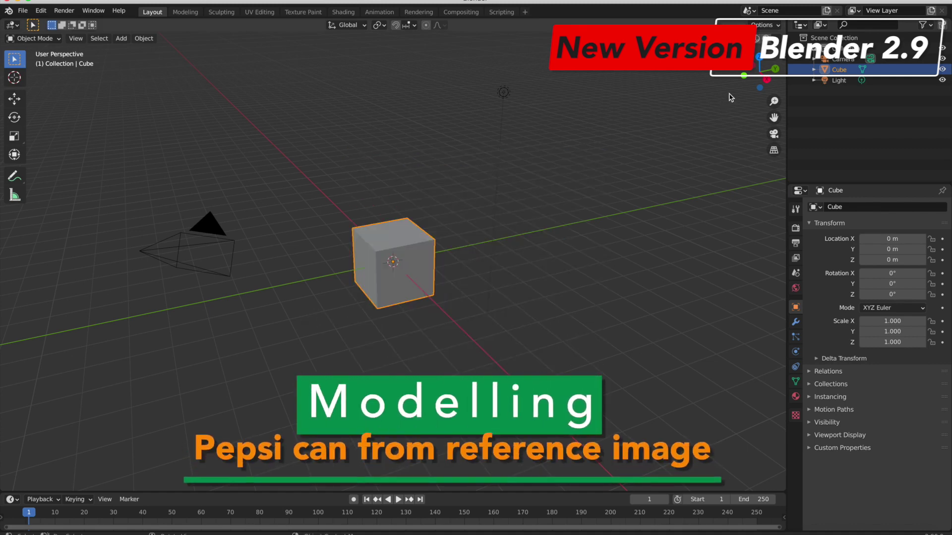
{"action": "key", "text": "x"}
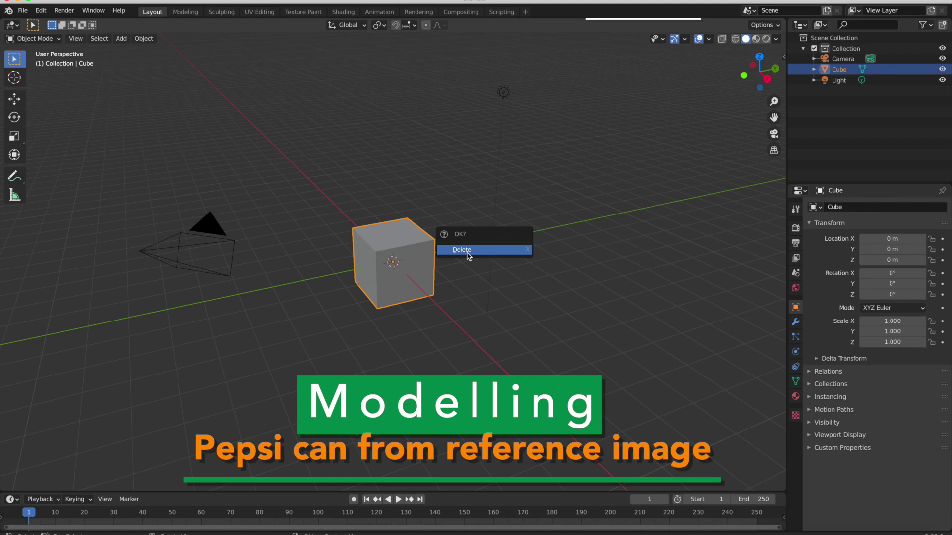
{"action": "left_click", "coordinate": [466, 255]}
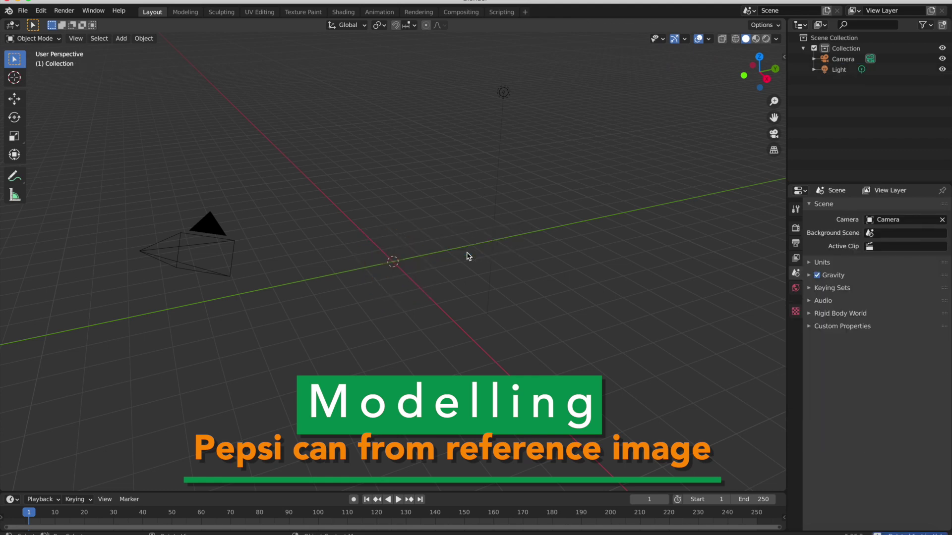
Step: Load can.png from the Desktop's 3D folder as a reference image aligned to the back orthographic view
{"action": "left_click", "coordinate": [775, 70]}
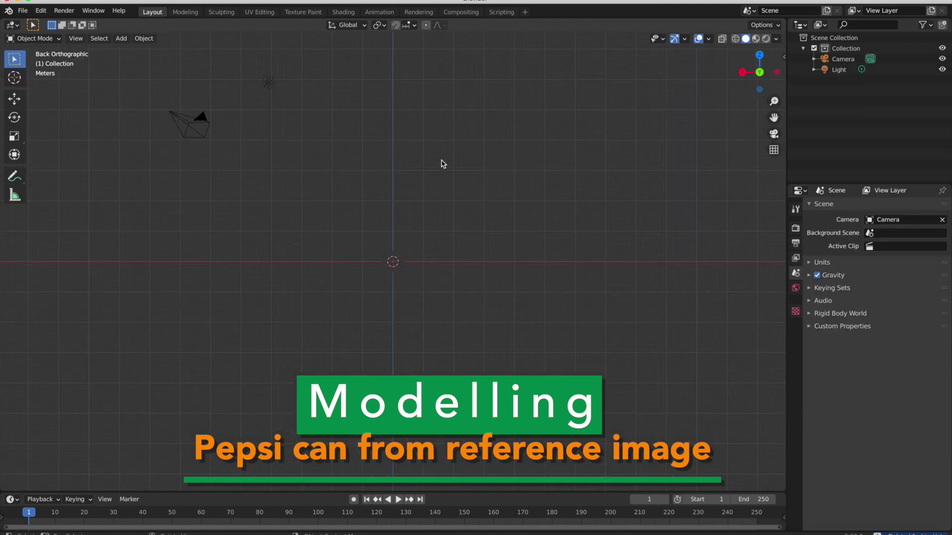
{"action": "key", "text": "shift+a"}
{"action": "mouse_move", "coordinate": [442, 162]}
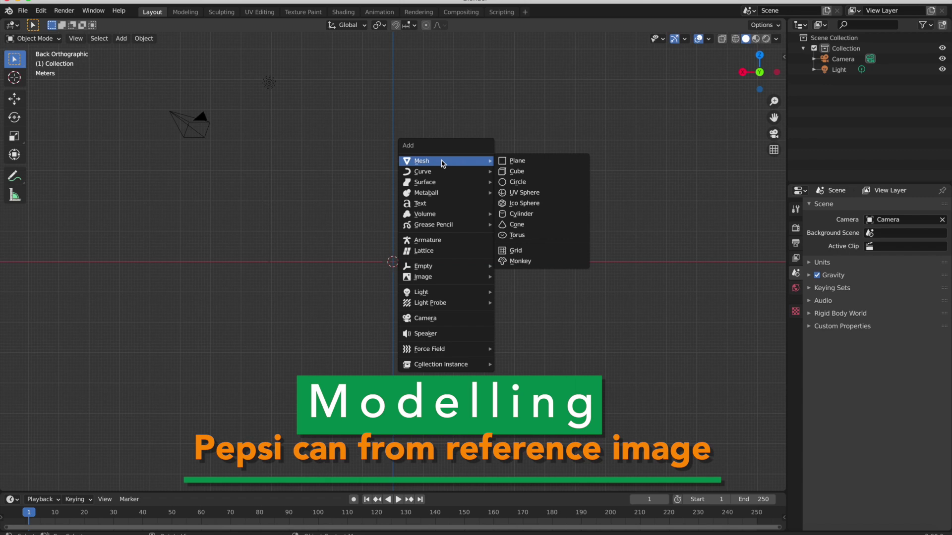
{"action": "mouse_move", "coordinate": [444, 279]}
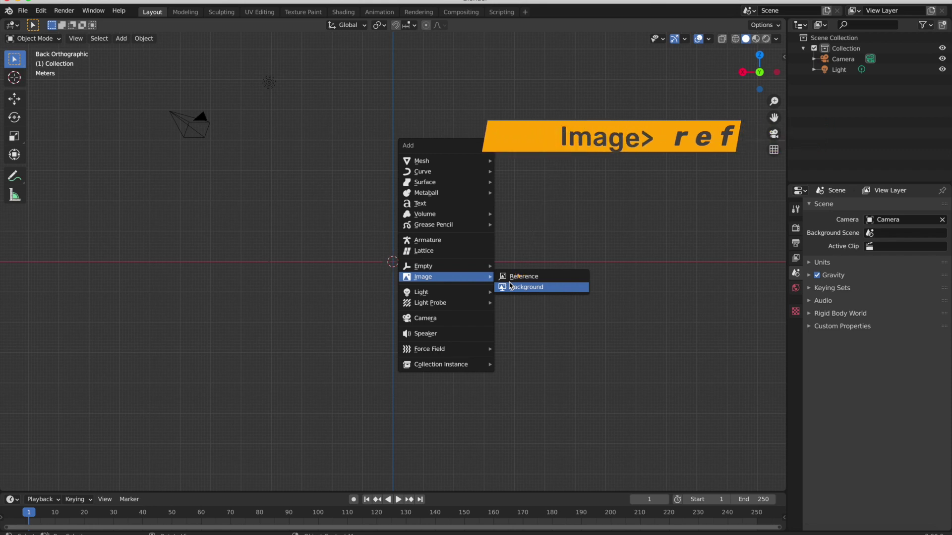
{"action": "left_click", "coordinate": [524, 277]}
{"action": "double_click", "coordinate": [360, 199]}
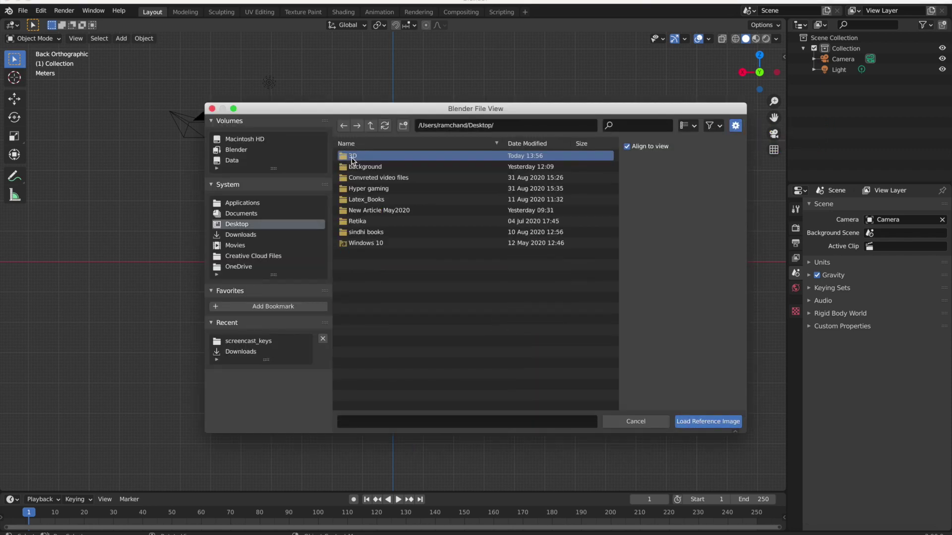
{"action": "double_click", "coordinate": [352, 157]}
{"action": "left_click", "coordinate": [359, 157]}
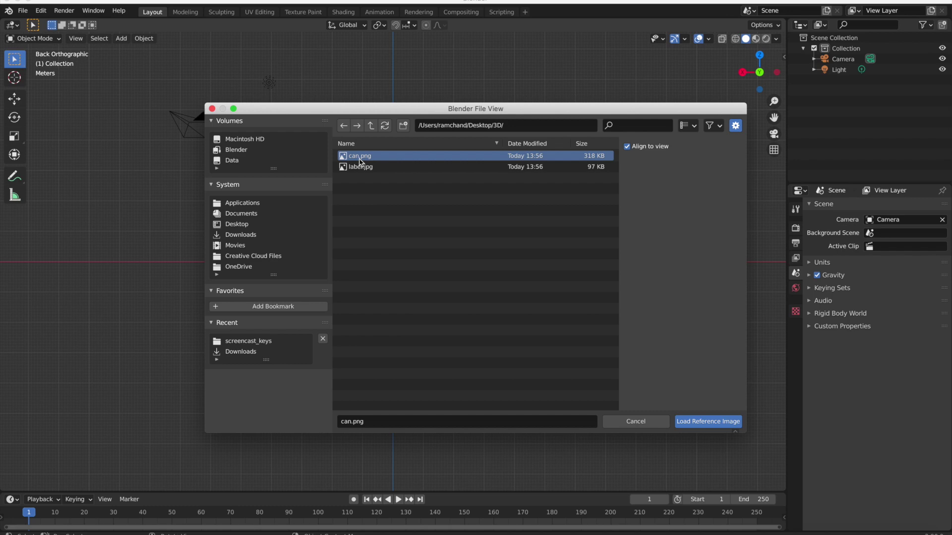
{"action": "left_click", "coordinate": [699, 425]}
Step: Raise the can reference image along Z to about 2.51 m so its bottom edge rests on the ground line
{"action": "scroll", "coordinate": [658, 110], "scroll_direction": "up", "scroll_amount": 4}
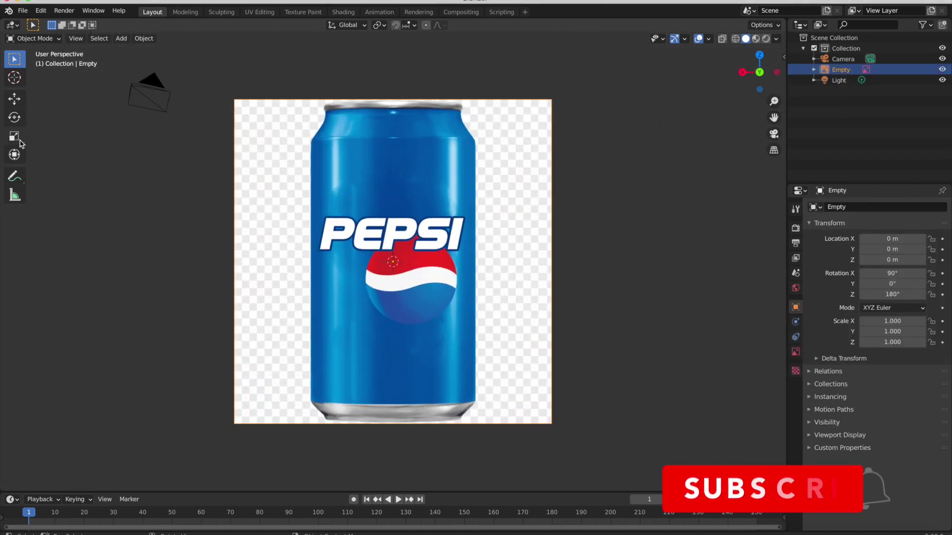
{"action": "left_click", "coordinate": [14, 98]}
{"action": "scroll", "coordinate": [394, 223], "scroll_direction": "down", "scroll_amount": 2}
{"action": "left_click_drag", "start_coordinate": [391, 231], "coordinate": [462, 160]}
{"action": "left_click_drag", "start_coordinate": [773, 116], "coordinate": [780, 229]}
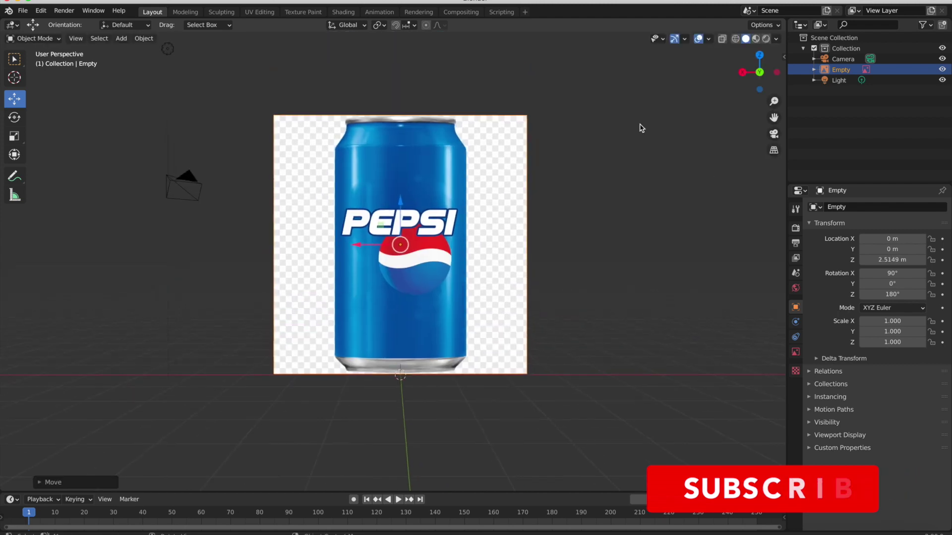
Step: Add a mesh cylinder at the world origin while viewing the scene from the back
{"action": "left_click_drag", "start_coordinate": [750, 68], "coordinate": [771, 70]}
{"action": "left_click", "coordinate": [764, 71]}
{"action": "key", "text": "shift+a"}
{"action": "mouse_move", "coordinate": [280, 210]}
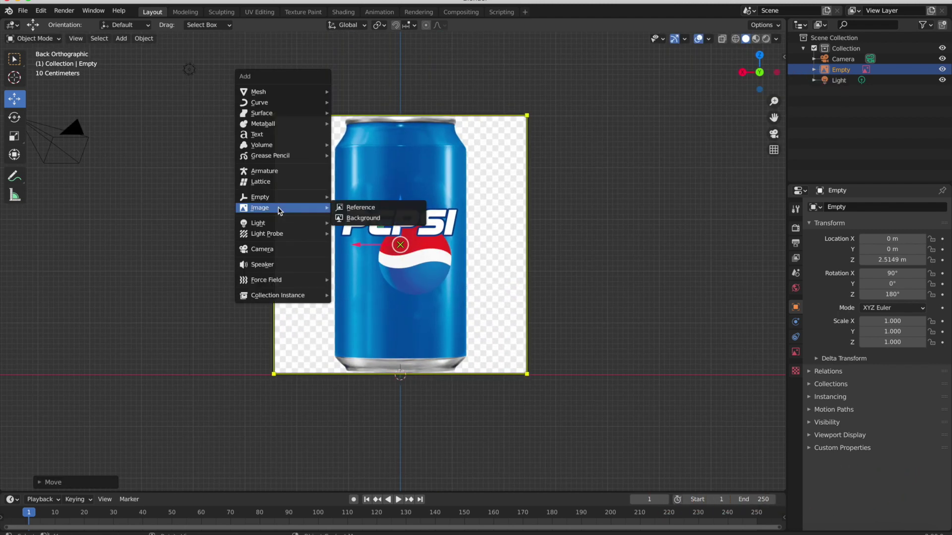
{"action": "mouse_move", "coordinate": [274, 94]}
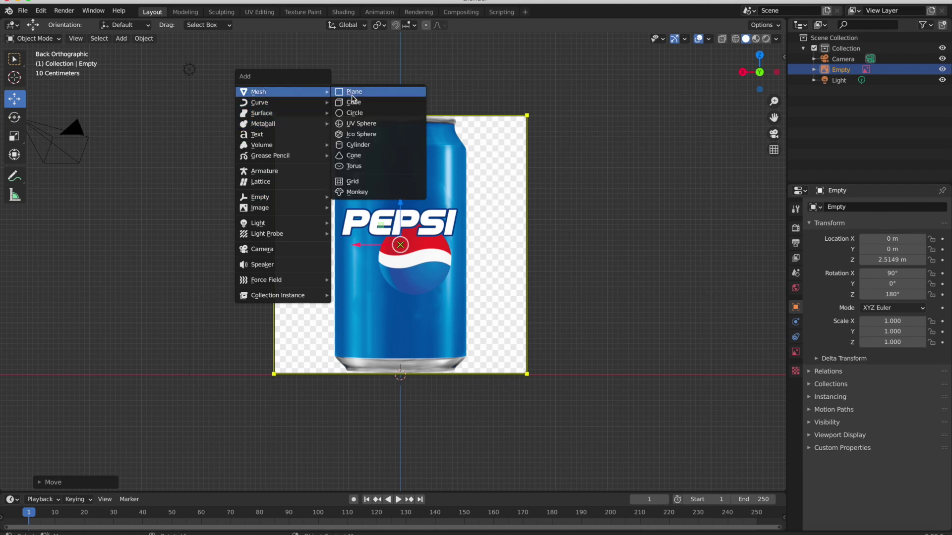
{"action": "left_click", "coordinate": [366, 145]}
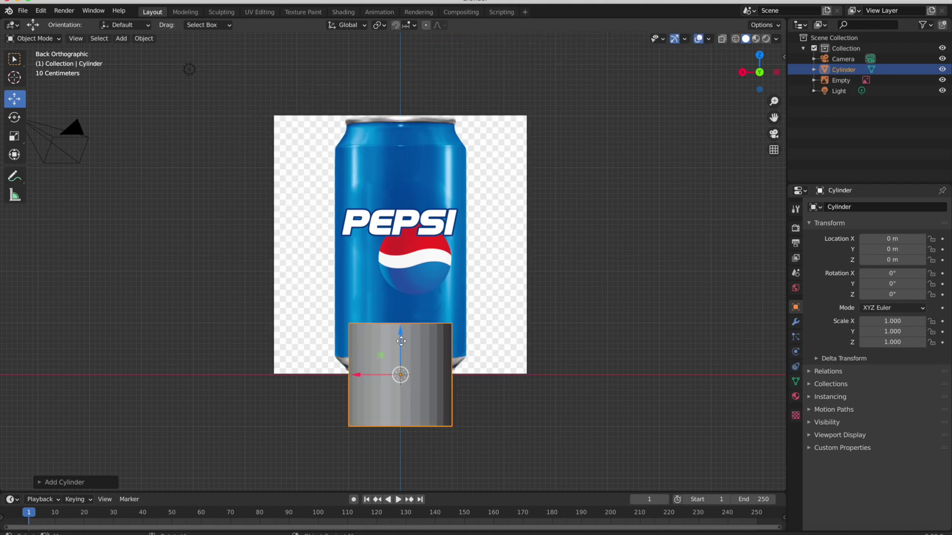
Step: Scale the cylinder uniformly to about 1.263 to match the can's width and raise it to about 1.30 m on Z
{"action": "key", "text": "g"}
{"action": "key", "text": "z"}
{"action": "key", "text": "Return"}
{"action": "key", "text": "s"}
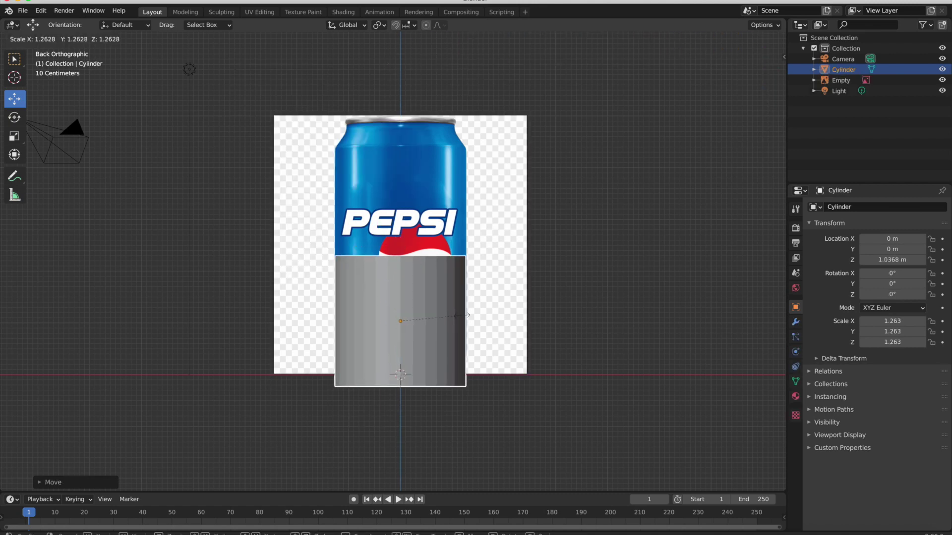
{"action": "left_click", "coordinate": [468, 315]}
{"action": "left_click_drag", "start_coordinate": [400, 279], "coordinate": [402, 263]}
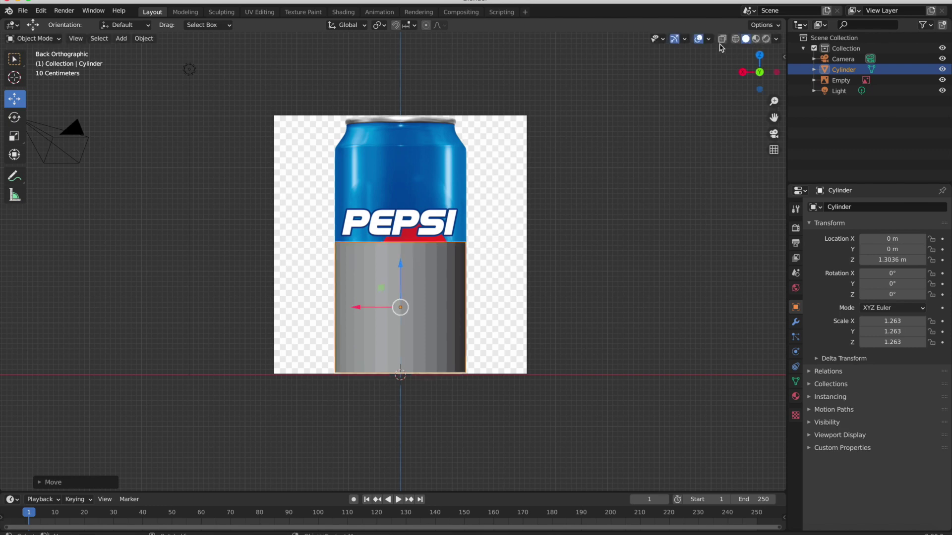
Step: In wireframe Edit Mode, select the cylinder's top vertices and raise them to the can's shoulder line
{"action": "left_click", "coordinate": [735, 39]}
{"action": "key", "text": "Tab"}
{"action": "key", "text": "alt+a"}
{"action": "left_click_drag", "start_coordinate": [474, 256], "coordinate": [473, 256]}
{"action": "left_click", "coordinate": [14, 99]}
{"action": "left_click_drag", "start_coordinate": [413, 197], "coordinate": [414, 101]}
Step: Extrude the top ring up to the can's neck, scale it to about 0.77, and extrude the rim about 0.12 m
{"action": "key", "text": "e"}
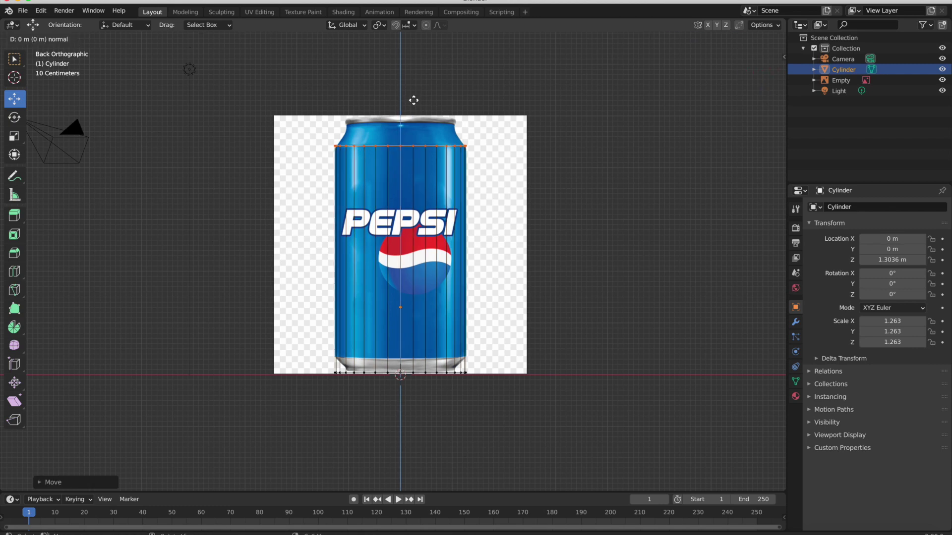
{"action": "left_click", "coordinate": [412, 78]}
{"action": "key", "text": "s"}
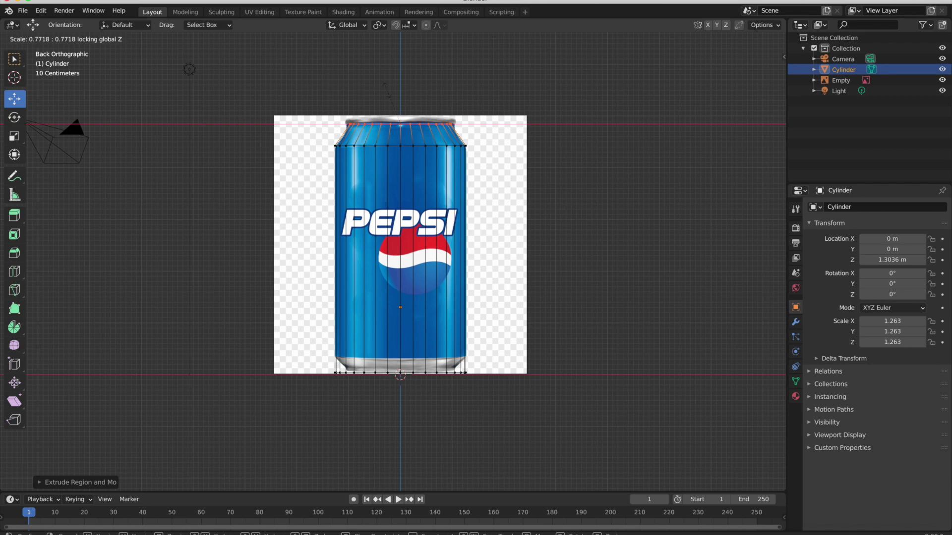
{"action": "left_click", "coordinate": [387, 89]}
{"action": "key", "text": "e"}
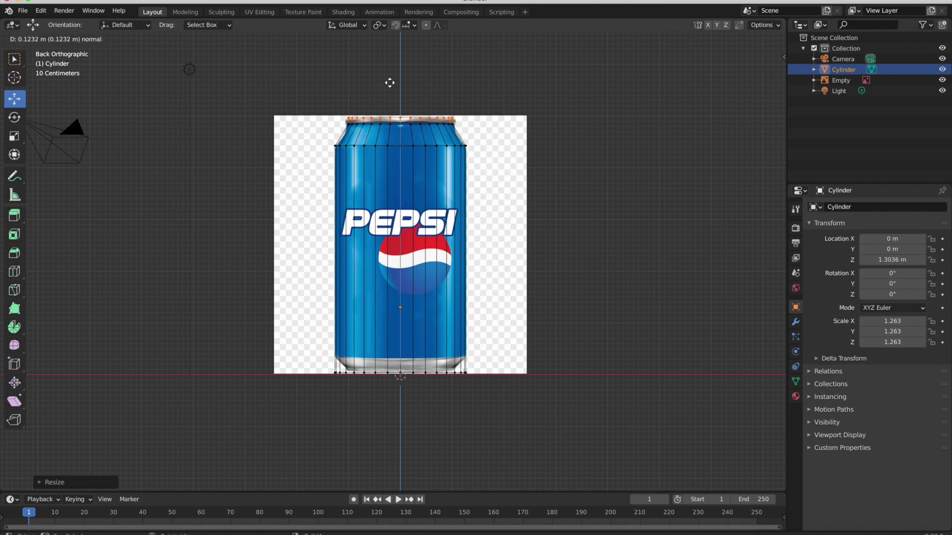
{"action": "left_click", "coordinate": [389, 83]}
Step: Raise the bottom vertices to the can's lower blue edge, then extrude them down and scale to about 0.83 with Z locked
{"action": "key", "text": "a"}
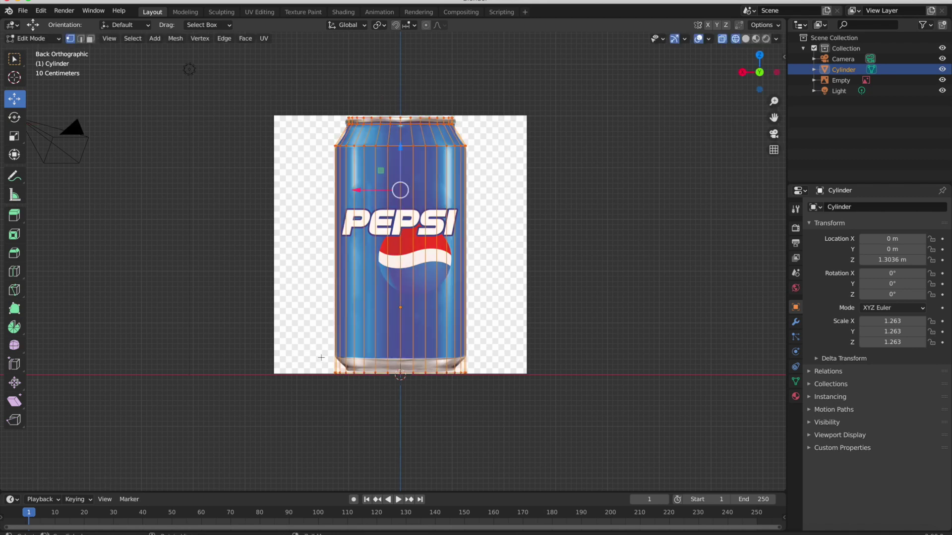
{"action": "left_click", "coordinate": [301, 316]}
{"action": "key", "text": "b"}
{"action": "left_click_drag", "start_coordinate": [313, 360], "coordinate": [487, 399]}
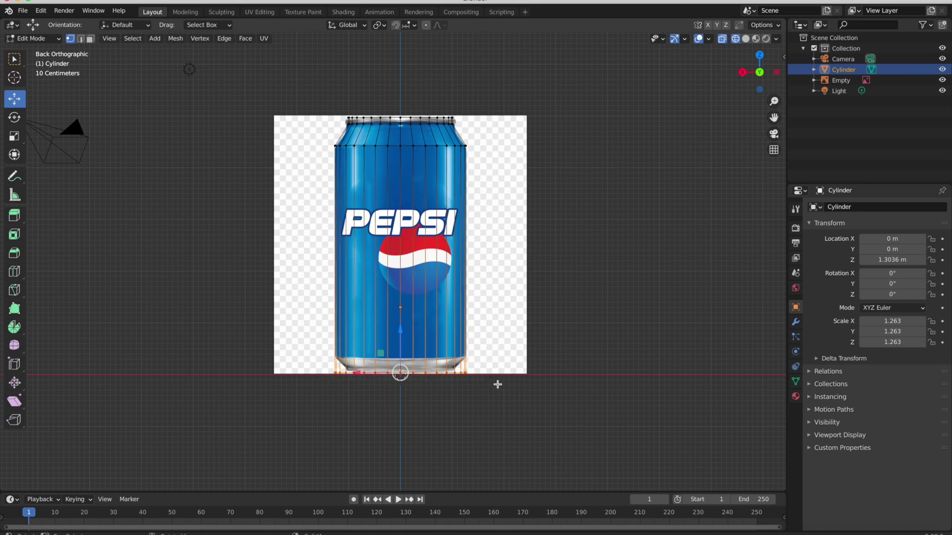
{"action": "key", "text": "e"}
{"action": "left_click", "coordinate": [404, 325]}
{"action": "key", "text": "s"}
{"action": "key", "text": "shift+z"}
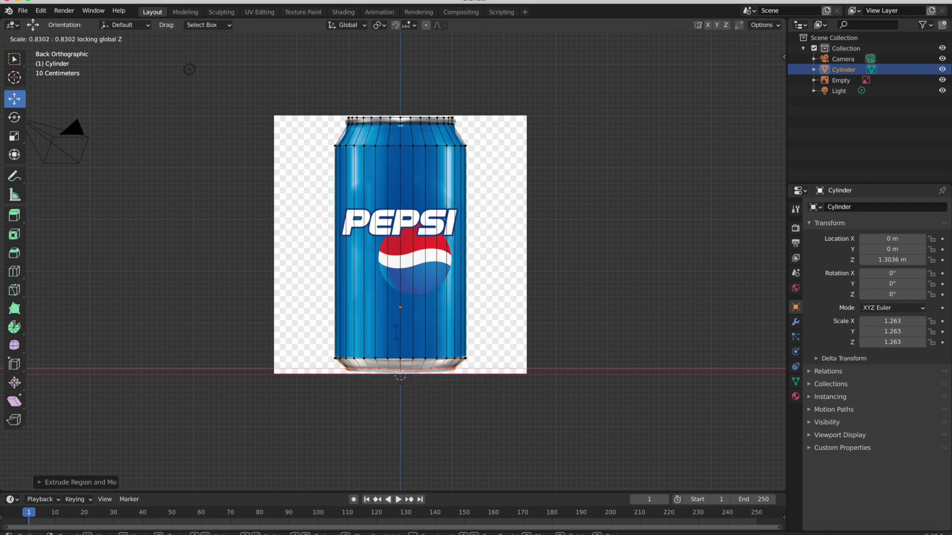
{"action": "left_click", "coordinate": [396, 332]}
Step: Extrude the bottom ring down to the reference can's base and scale it in slightly with Z locked
{"action": "scroll", "coordinate": [412, 344], "scroll_direction": "up", "scroll_amount": 2}
{"action": "left_click", "coordinate": [758, 73]}
{"action": "left_click_drag", "start_coordinate": [774, 118], "coordinate": [774, 6]}
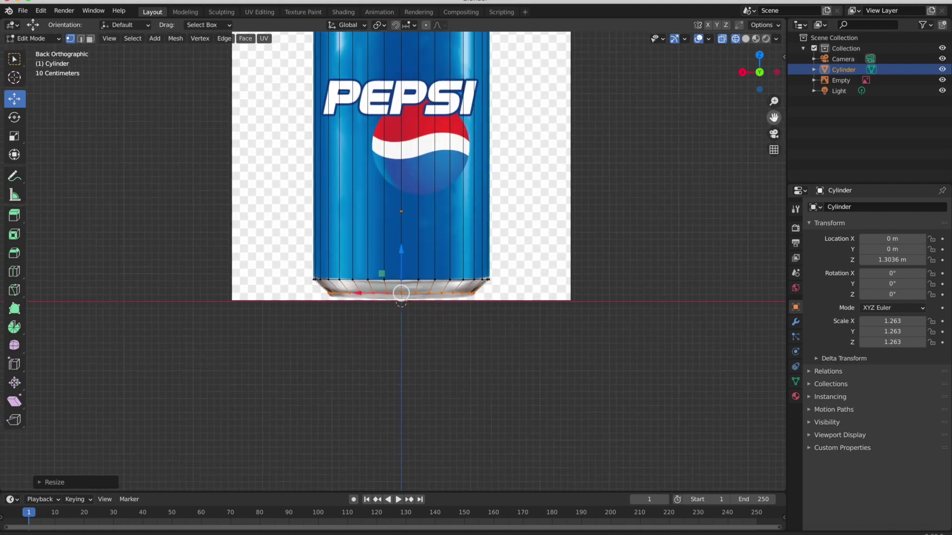
{"action": "scroll", "coordinate": [448, 263], "scroll_direction": "up", "scroll_amount": 3}
{"action": "middle_click_drag", "start_coordinate": [449, 263], "coordinate": [374, 290]}
{"action": "left_click", "coordinate": [758, 72]}
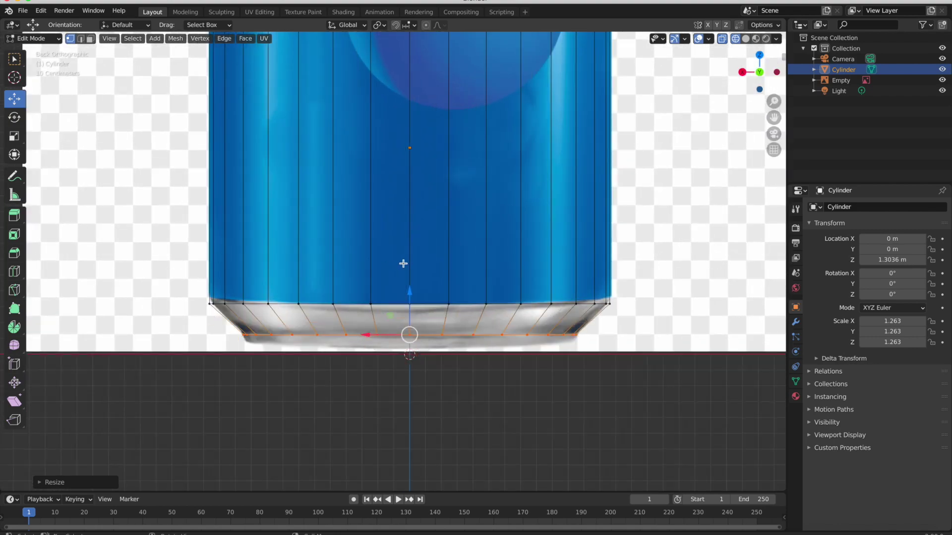
{"action": "key", "text": "e"}
{"action": "left_click", "coordinate": [404, 274]}
{"action": "key", "text": "s"}
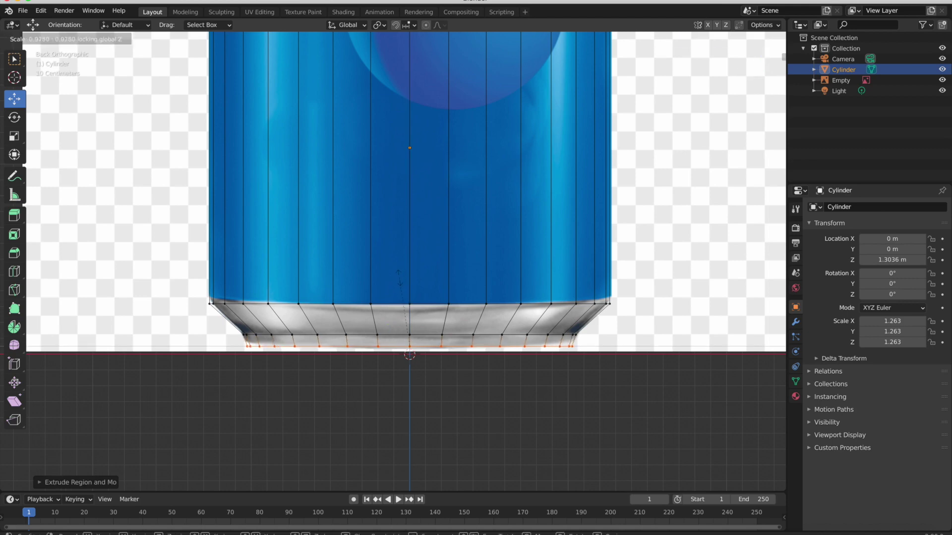
{"action": "left_click", "coordinate": [399, 278]}
Step: Return to solid shading and Object Mode, and delete the can reference image
{"action": "key", "text": "KP_5"}
{"action": "key", "text": "shift+z"}
{"action": "mouse_move", "coordinate": [570, 191]}
{"action": "middle_mouse_down"}
{"action": "mouse_move", "coordinate": [574, 176]}
{"action": "mouse_move", "coordinate": [574, 189]}
{"action": "middle_mouse_up"}
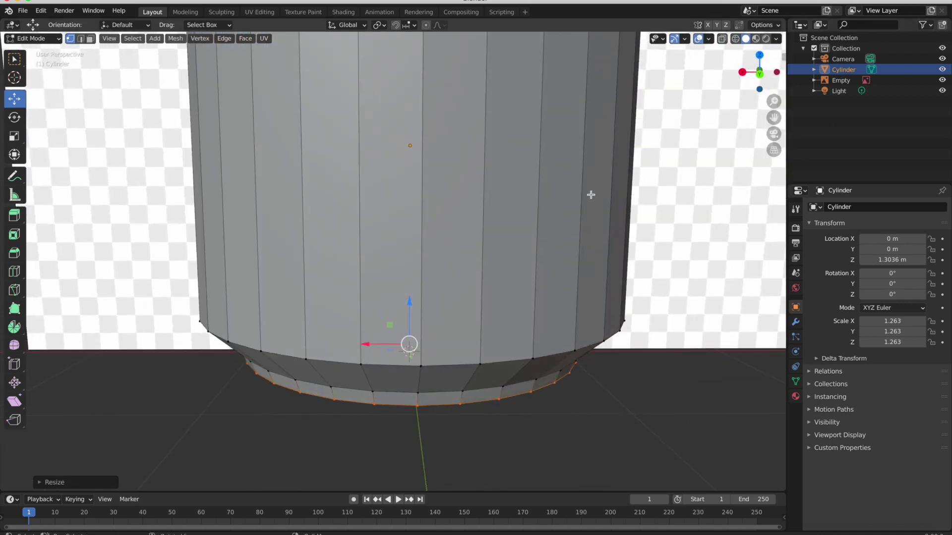
{"action": "scroll", "coordinate": [622, 195], "scroll_direction": "down", "scroll_amount": 7}
{"action": "middle_click_drag", "start_coordinate": [491, 218], "coordinate": [556, 433]}
{"action": "key", "text": "w"}
{"action": "middle_click_drag", "start_coordinate": [322, 195], "coordinate": [322, 194]}
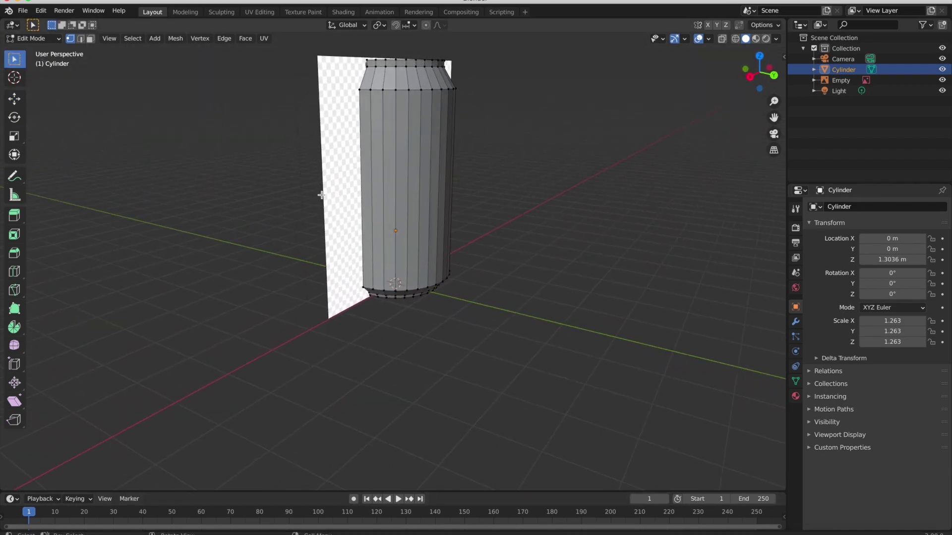
{"action": "key", "text": "Tab"}
{"action": "left_click", "coordinate": [340, 186]}
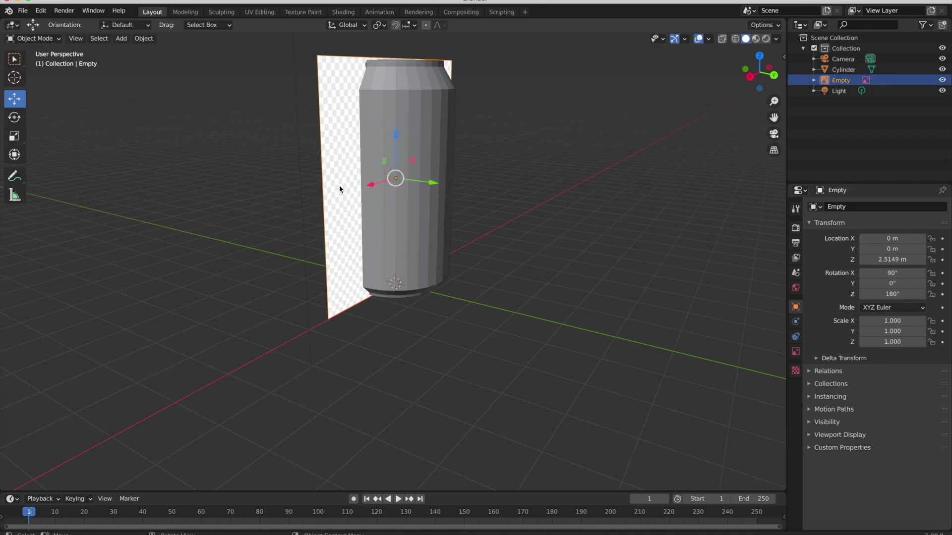
{"action": "key", "text": "x"}
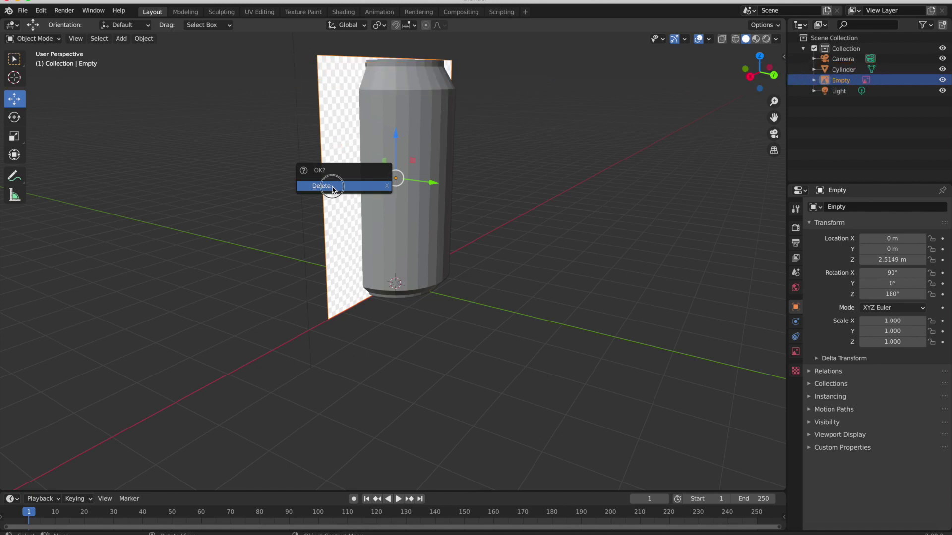
{"action": "left_click", "coordinate": [341, 188]}
Step: Extrude the can's top face, scale it inward to form a thin rim, and extrude it down into the can
{"action": "middle_click_drag", "start_coordinate": [444, 206], "coordinate": [433, 225]}
{"action": "left_click", "coordinate": [393, 96]}
{"action": "key", "text": "Tab"}
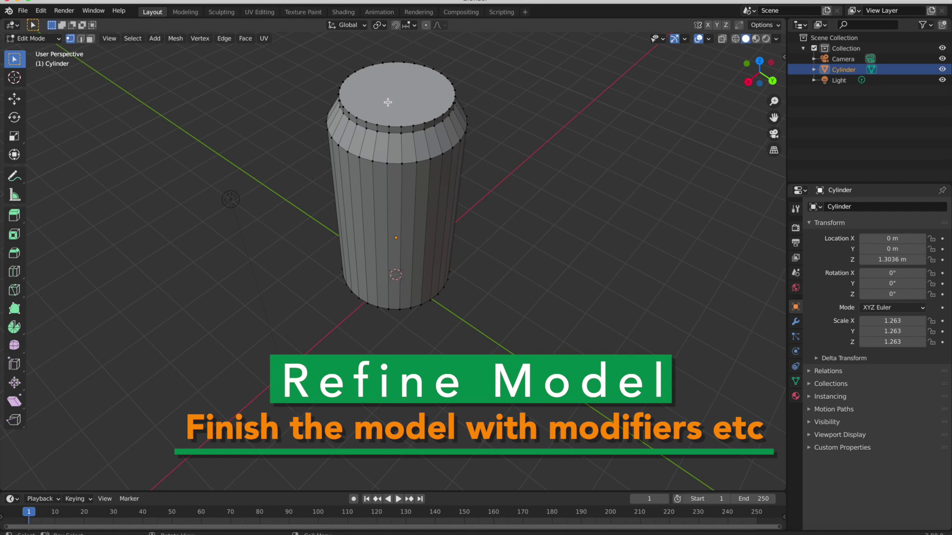
{"action": "left_click", "coordinate": [90, 41]}
{"action": "left_click", "coordinate": [446, 111]}
{"action": "key", "text": "e"}
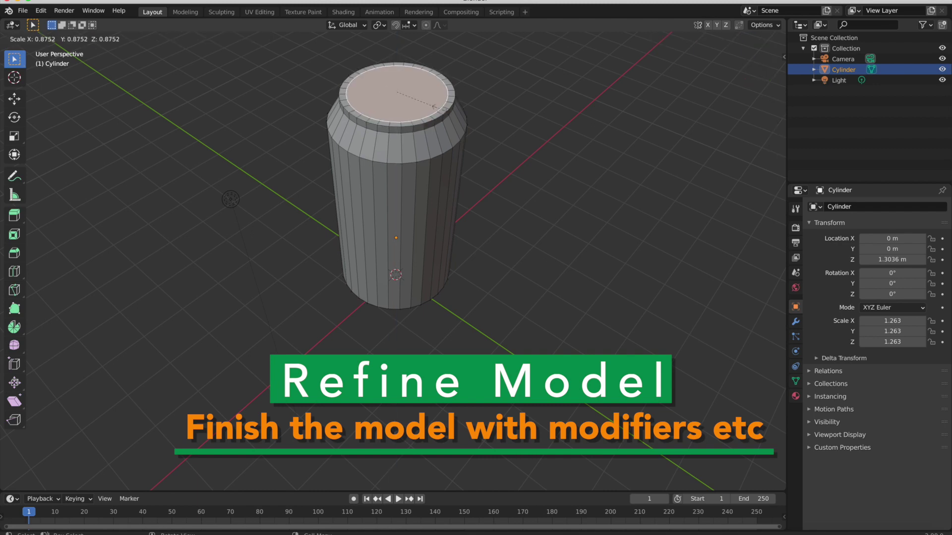
{"action": "left_click", "coordinate": [443, 110]}
{"action": "key", "text": "e"}
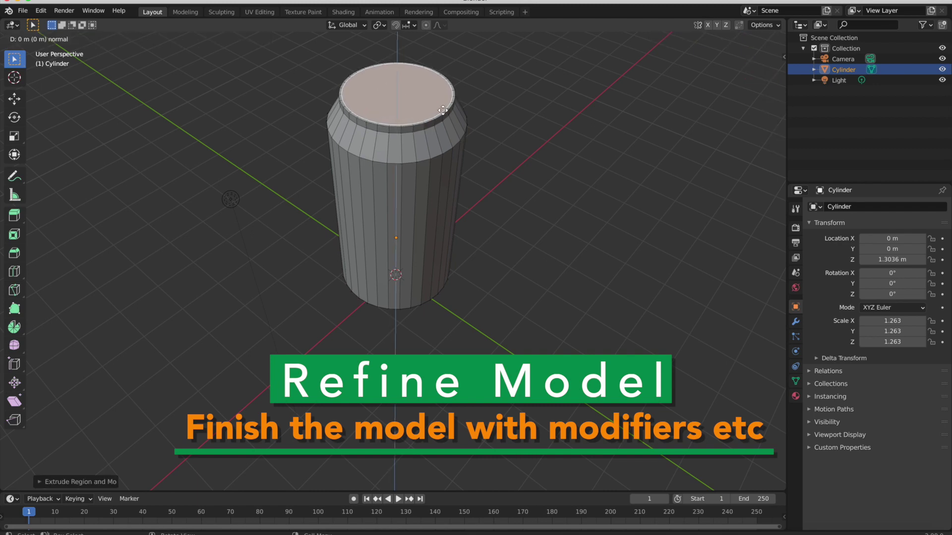
{"action": "left_click", "coordinate": [441, 114]}
Step: Extrude the can's bottom face and scale it inward with Z locked to form a thin base rim
{"action": "mouse_move", "coordinate": [442, 127]}
{"action": "middle_mouse_down"}
{"action": "mouse_move", "coordinate": [446, 219]}
{"action": "mouse_move", "coordinate": [401, 248]}
{"action": "mouse_move", "coordinate": [549, 197]}
{"action": "middle_mouse_up"}
{"action": "key", "text": "e"}
{"action": "key", "text": "s"}
{"action": "key", "text": "shift+z"}
{"action": "left_click", "coordinate": [399, 244]}
Step: Extrude the inner bottom face about 0.034 m up into the can using the back wireframe view, then restore solid shading
{"action": "key", "text": "shift+z"}
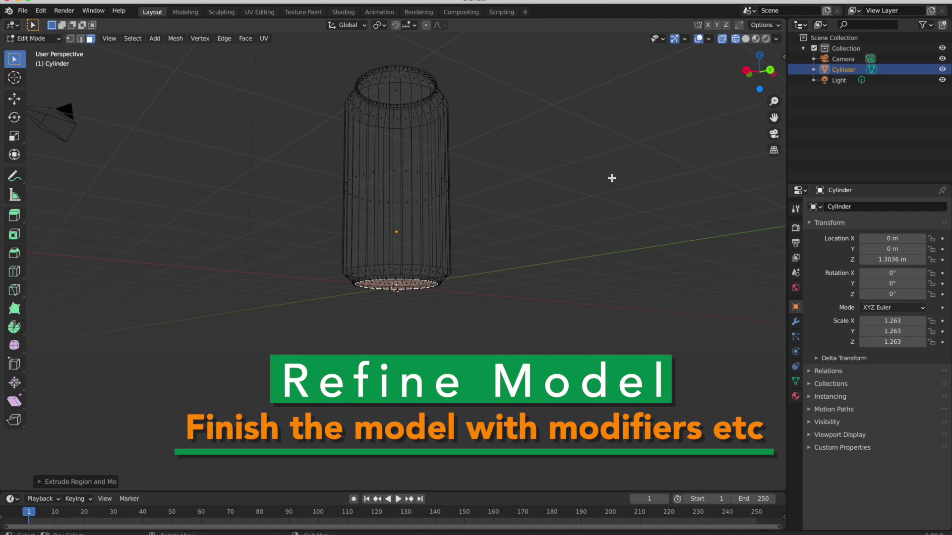
{"action": "left_click", "coordinate": [770, 70]}
{"action": "scroll", "coordinate": [425, 260], "scroll_direction": "up", "scroll_amount": 4}
{"action": "key", "text": "e"}
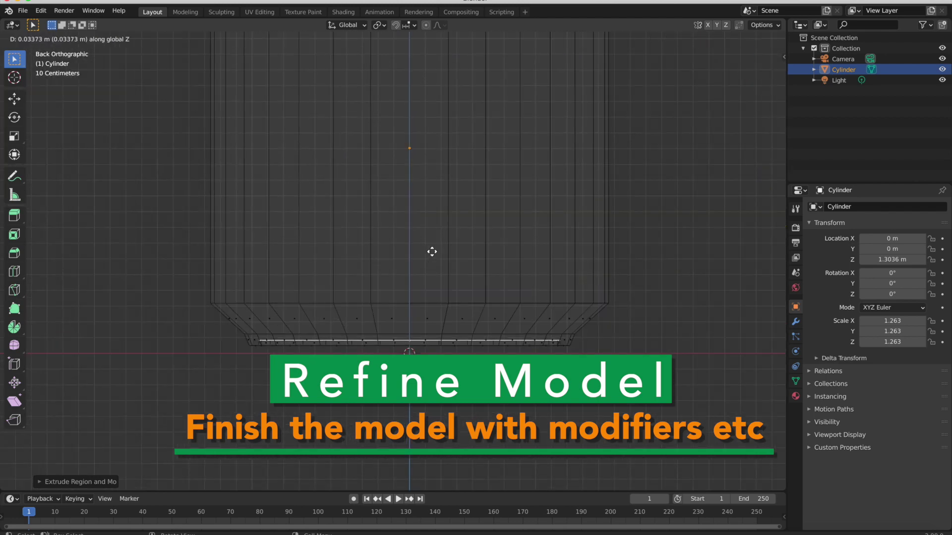
{"action": "left_click", "coordinate": [431, 252]}
{"action": "key", "text": "shift+z"}
{"action": "mouse_move", "coordinate": [431, 252]}
{"action": "middle_mouse_down"}
{"action": "mouse_move", "coordinate": [644, 195]}
{"action": "mouse_move", "coordinate": [581, 198]}
{"action": "middle_mouse_up"}
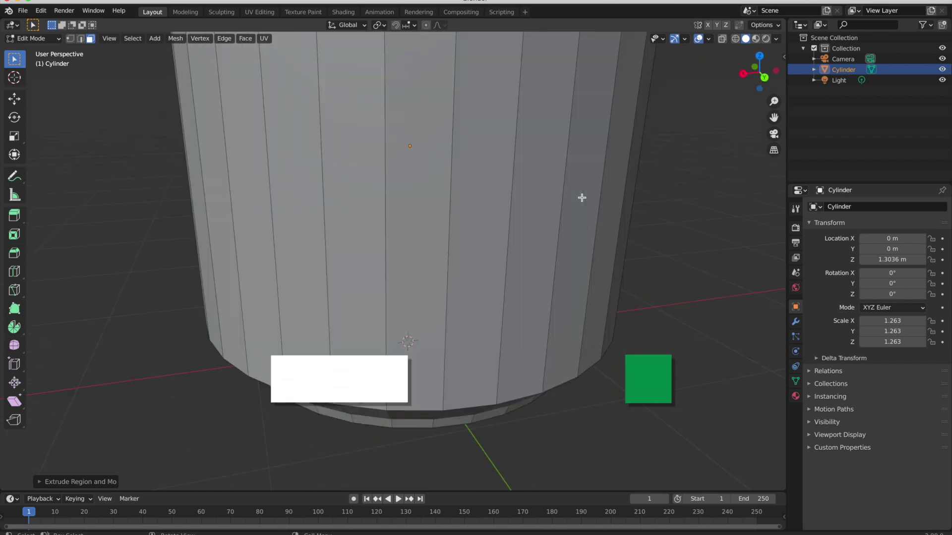
Step: Add a Subdivision Surface modifier to the can
{"action": "scroll", "coordinate": [581, 198], "scroll_direction": "down", "scroll_amount": 6}
{"action": "middle_click_drag", "start_coordinate": [497, 159], "coordinate": [496, 213]}
{"action": "left_click", "coordinate": [796, 321]}
{"action": "left_click", "coordinate": [877, 207]}
{"action": "left_click", "coordinate": [748, 384]}
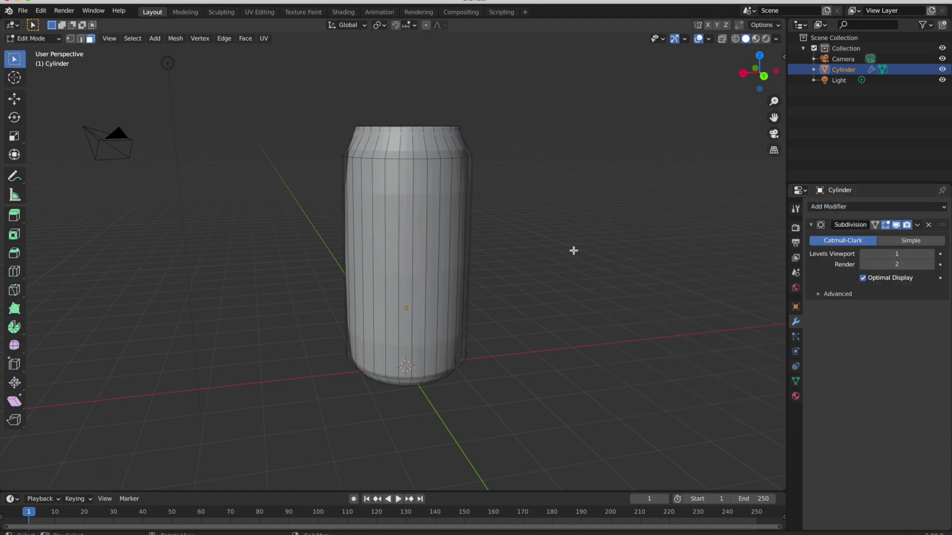
Step: Check the subdivided can's shape in Object Mode and return to editing its mesh
{"action": "left_click", "coordinate": [939, 233]}
{"action": "key", "text": "Tab"}
{"action": "left_click", "coordinate": [877, 206]}
{"action": "left_click", "coordinate": [755, 383]}
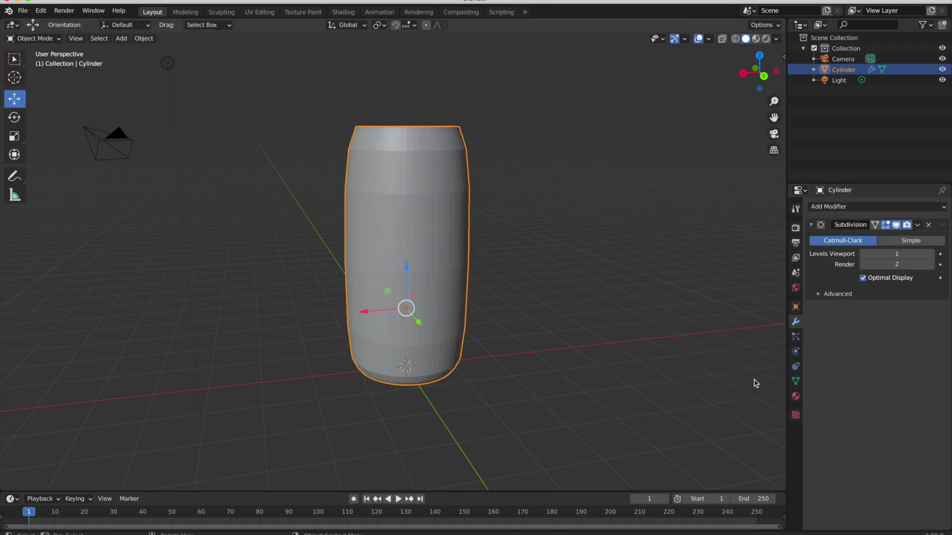
{"action": "middle_click_drag", "start_coordinate": [480, 277], "coordinate": [487, 293]}
{"action": "key", "text": "Tab"}
{"action": "key", "text": "Tab"}
{"action": "key", "text": "Tab"}
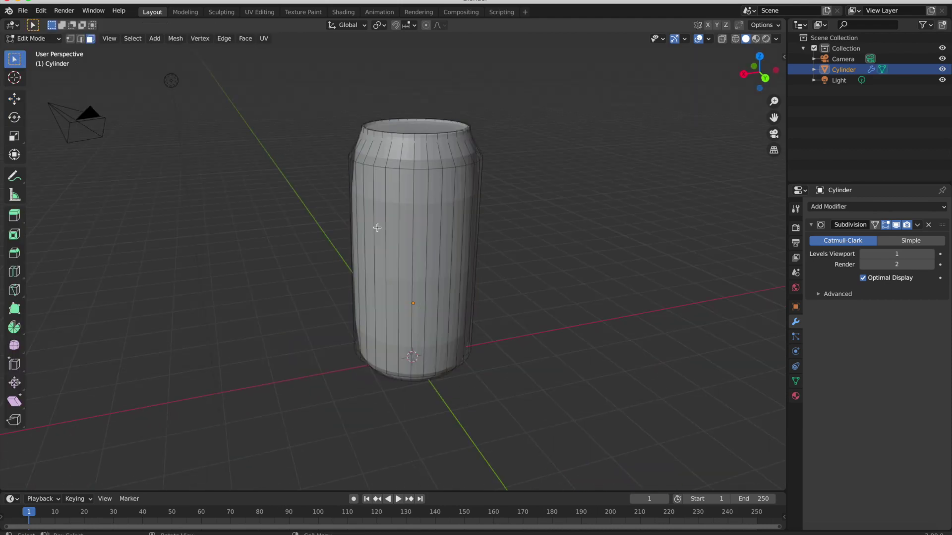
Step: Add two edge loops close to the can's shoulder edge, one on the body and one on the sloped shoulder
{"action": "left_click", "coordinate": [426, 228]}
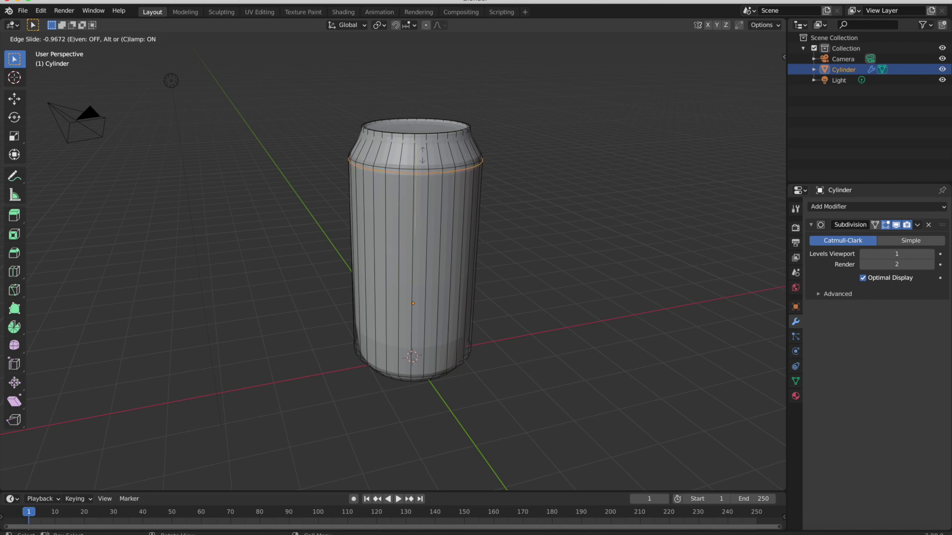
{"action": "left_click", "coordinate": [418, 150]}
{"action": "left_click", "coordinate": [418, 149]}
{"action": "left_click", "coordinate": [417, 164]}
Step: Add one edge loop at the upper end of the sloped shoulder and another in the top rim band
{"action": "key", "text": "ctrl+r"}
{"action": "left_click", "coordinate": [421, 152]}
{"action": "left_click", "coordinate": [423, 142]}
{"action": "key", "text": "ctrl+r"}
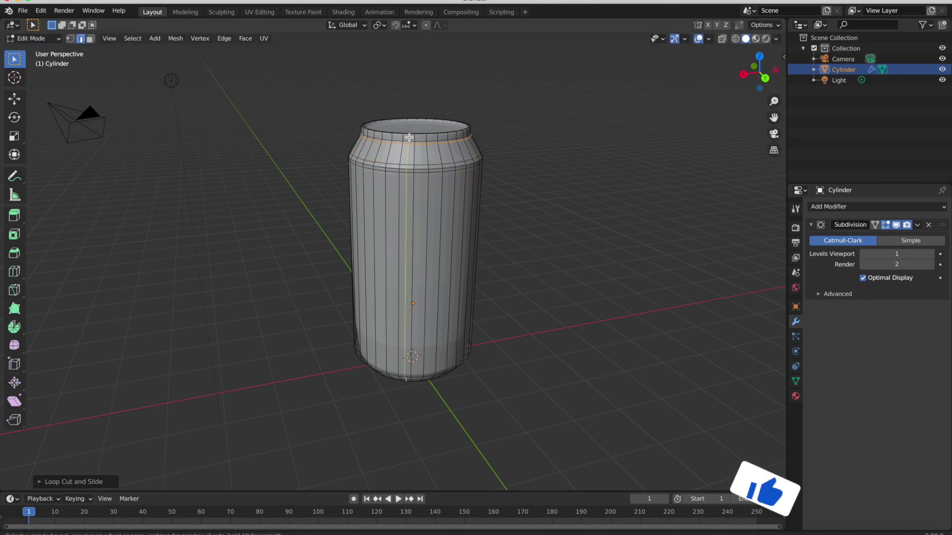
{"action": "left_click", "coordinate": [414, 138]}
{"action": "left_click", "coordinate": [415, 139]}
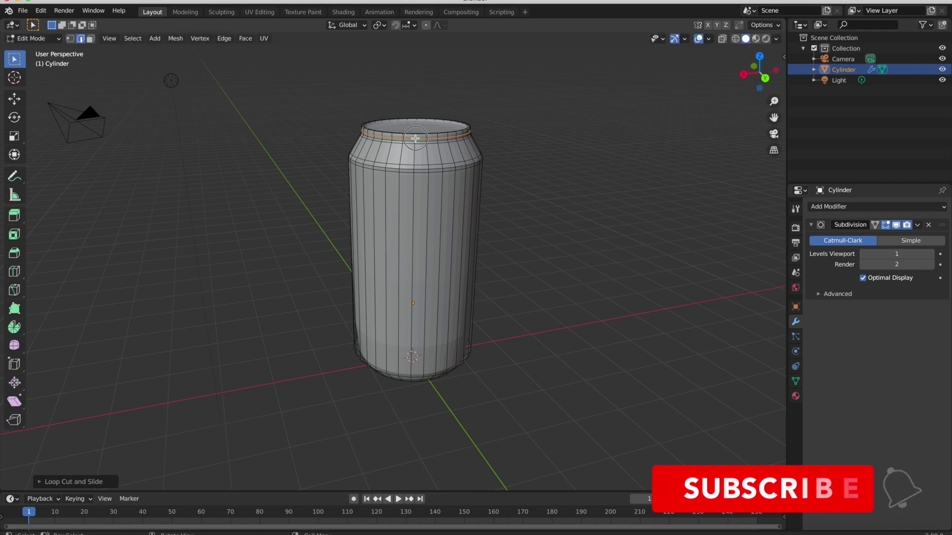
Step: Add edge loops on both sides of the can's lower body edge, one on the body and one on the bottom slope
{"action": "left_click", "coordinate": [426, 268]}
{"action": "left_click", "coordinate": [417, 371]}
{"action": "middle_click_drag", "start_coordinate": [425, 351], "coordinate": [429, 178]}
{"action": "scroll", "coordinate": [476, 344], "scroll_direction": "up", "scroll_amount": 5}
{"action": "key", "text": "ctrl+z"}
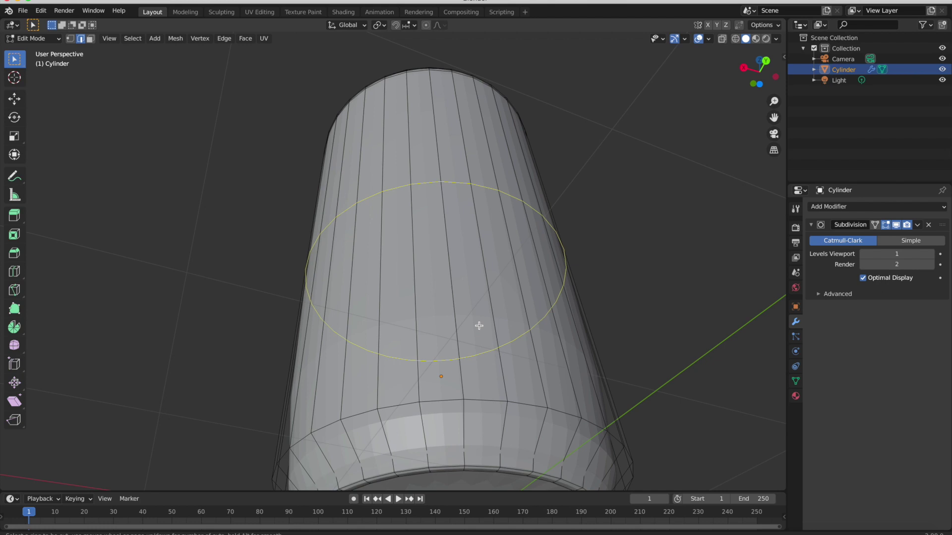
{"action": "left_click", "coordinate": [479, 326]}
{"action": "left_click", "coordinate": [497, 40]}
{"action": "key", "text": "ctrl+r"}
{"action": "left_click", "coordinate": [474, 412]}
{"action": "left_click", "coordinate": [472, 400]}
Step: Add edge loops close to the can's base rim, one on the bottom slope and one in the rim band
{"action": "key", "text": "g"}
{"action": "key", "text": "g"}
{"action": "left_click", "coordinate": [464, 438]}
{"action": "left_click", "coordinate": [462, 458]}
{"action": "left_click", "coordinate": [463, 455]}
{"action": "key", "text": "ctrl+r"}
{"action": "left_click", "coordinate": [463, 458]}
{"action": "left_click", "coordinate": [467, 466]}
{"action": "middle_click_drag", "start_coordinate": [482, 474], "coordinate": [548, 313]}
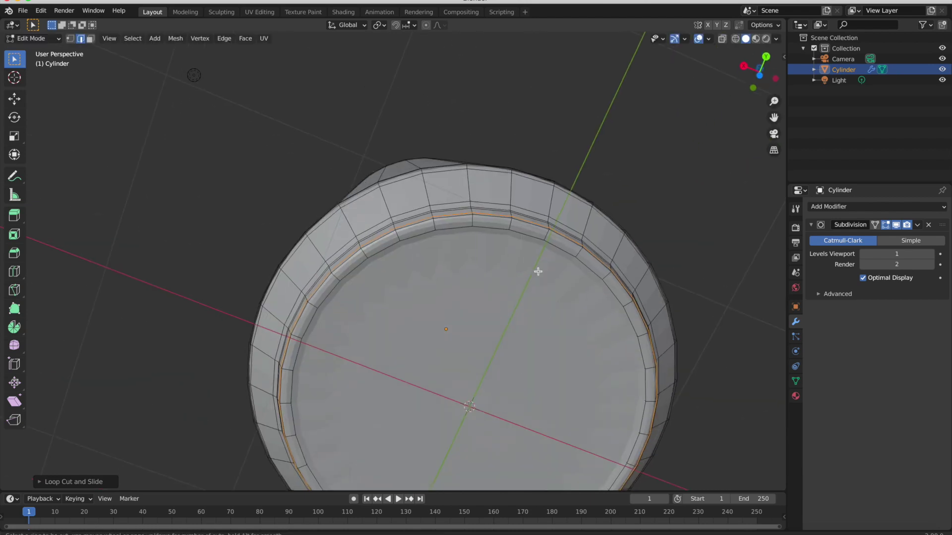
{"action": "scroll", "coordinate": [591, 183], "scroll_direction": "down", "scroll_amount": 10}
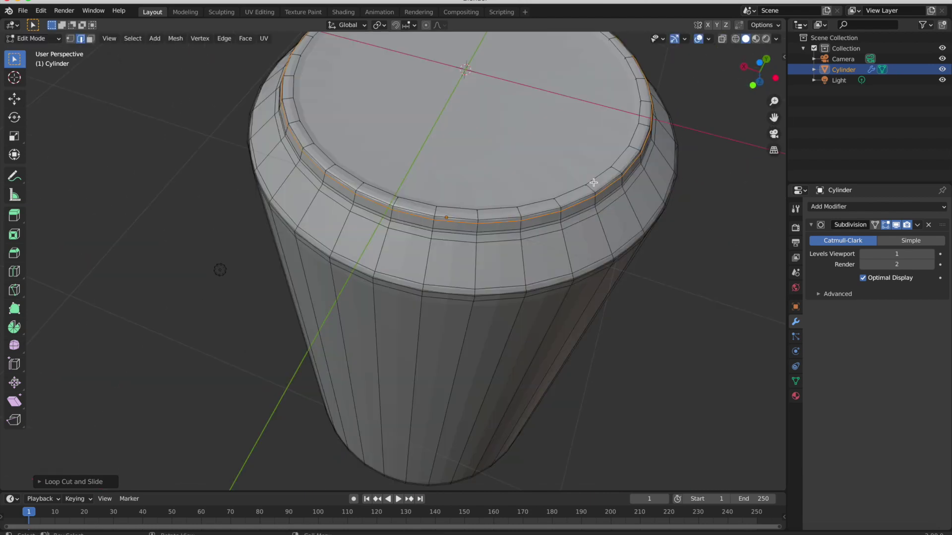
Step: Return to Object Mode and set the can's Subdivision render and viewport levels to 3
{"action": "key", "text": "Tab"}
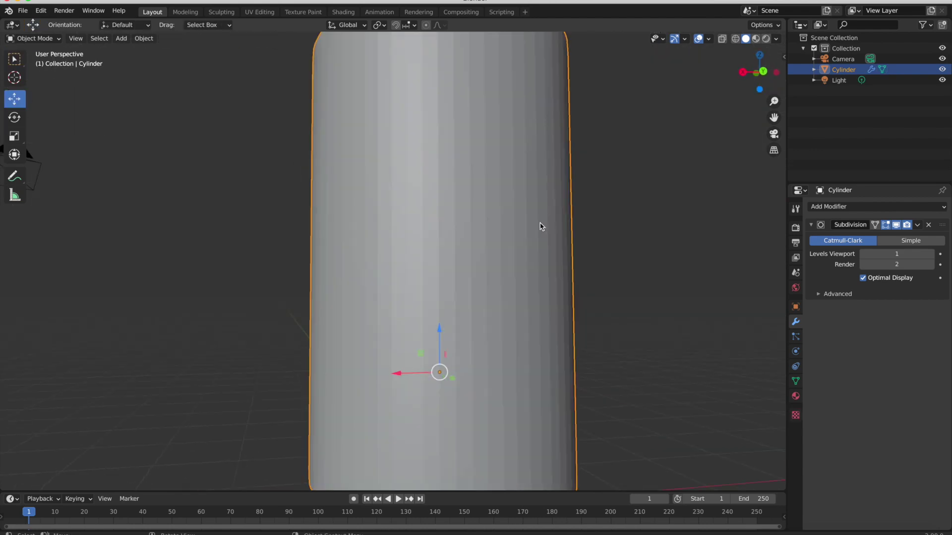
{"action": "scroll", "coordinate": [542, 225], "scroll_direction": "down", "scroll_amount": 4}
{"action": "scroll", "coordinate": [543, 232], "scroll_direction": "left", "scroll_amount": 1}
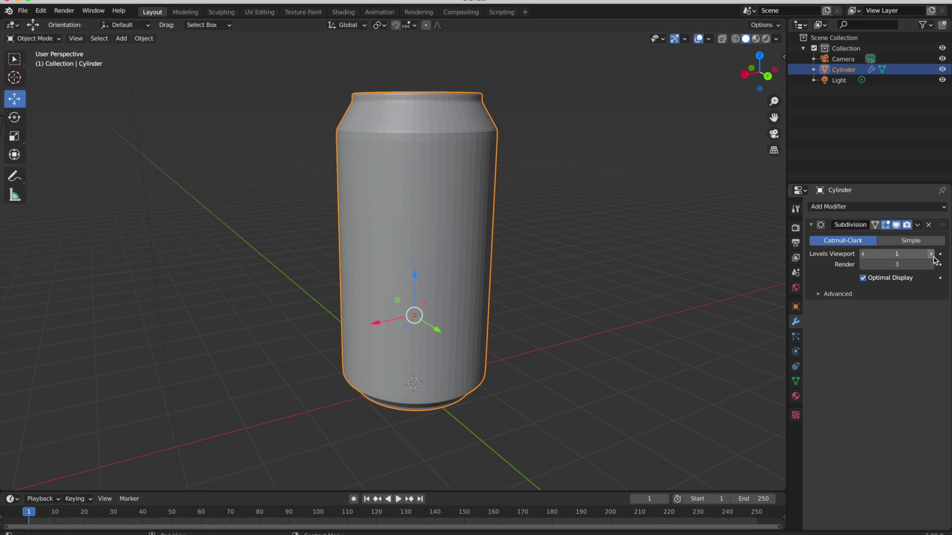
{"action": "middle_click_drag", "start_coordinate": [523, 255], "coordinate": [457, 237]}
{"action": "left_click", "coordinate": [530, 184]}
{"action": "middle_click_drag", "start_coordinate": [527, 339], "coordinate": [525, 347]}
Step: Save the Blender project under a new name in the 3D folder on the Desktop
{"action": "left_click", "coordinate": [40, 10]}
{"action": "left_click", "coordinate": [23, 11]}
{"action": "left_click", "coordinate": [49, 94]}
{"action": "left_click", "coordinate": [238, 223]}
{"action": "double_click", "coordinate": [362, 156]}
{"action": "left_click_drag", "start_coordinate": [389, 422], "coordinate": [340, 423]}
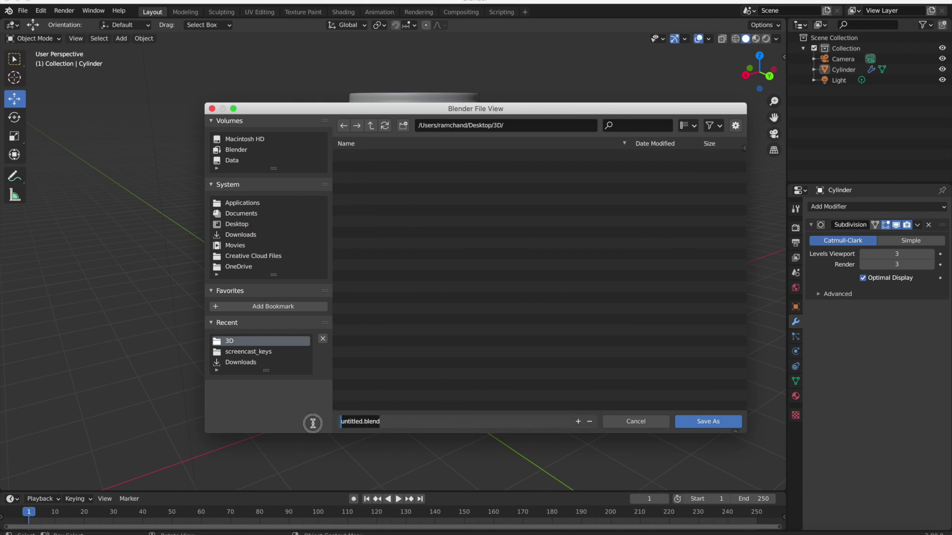
{"action": "left_click", "coordinate": [704, 422]}
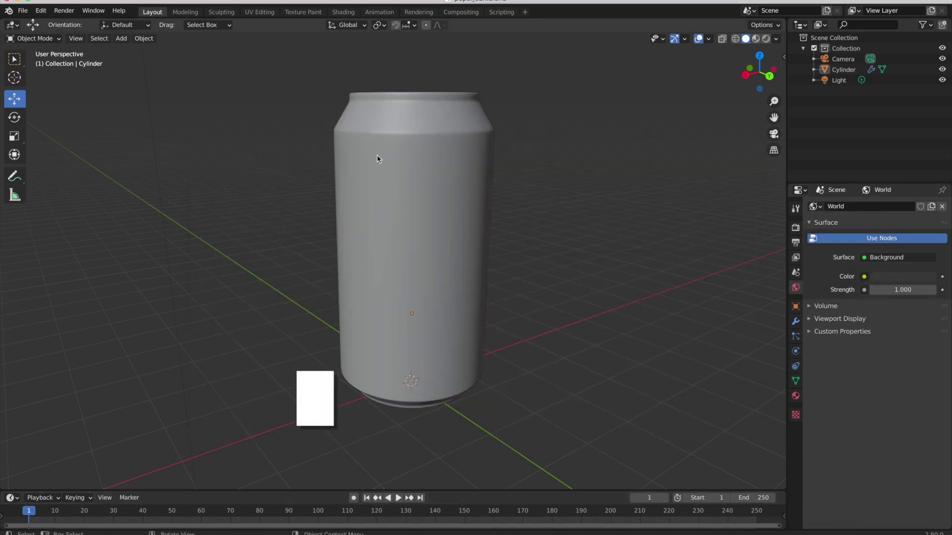
Step: Edit the can in face select mode and select the tall side faces around its body for UV mapping
{"action": "left_click", "coordinate": [373, 174]}
{"action": "key", "text": "Tab"}
{"action": "key", "text": "3"}
{"action": "left_click", "coordinate": [410, 183]}
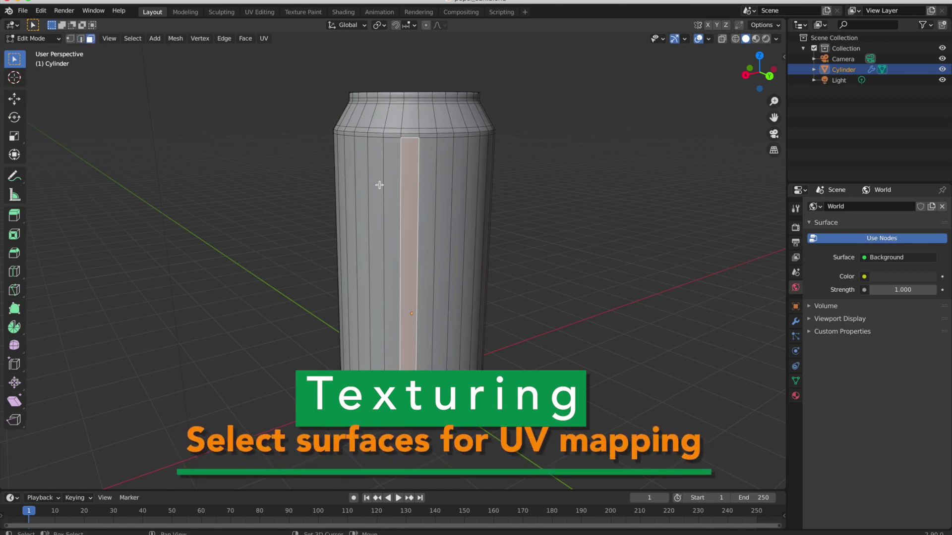
{"action": "left_click", "coordinate": [393, 186], "text": "ctrl"}
{"action": "left_click", "coordinate": [393, 186], "text": "shift"}
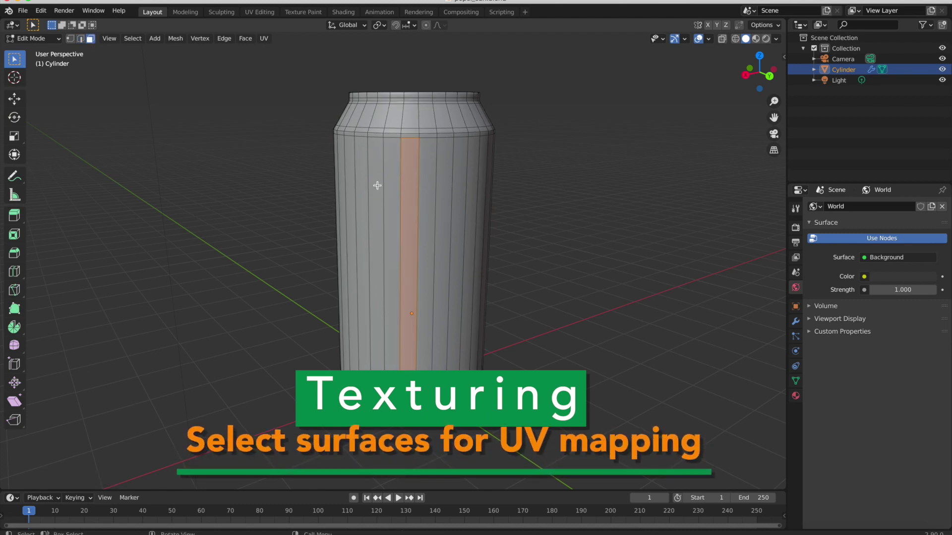
{"action": "left_click", "coordinate": [375, 185], "text": "ctrl"}
{"action": "left_click", "coordinate": [425, 185], "text": "ctrl"}
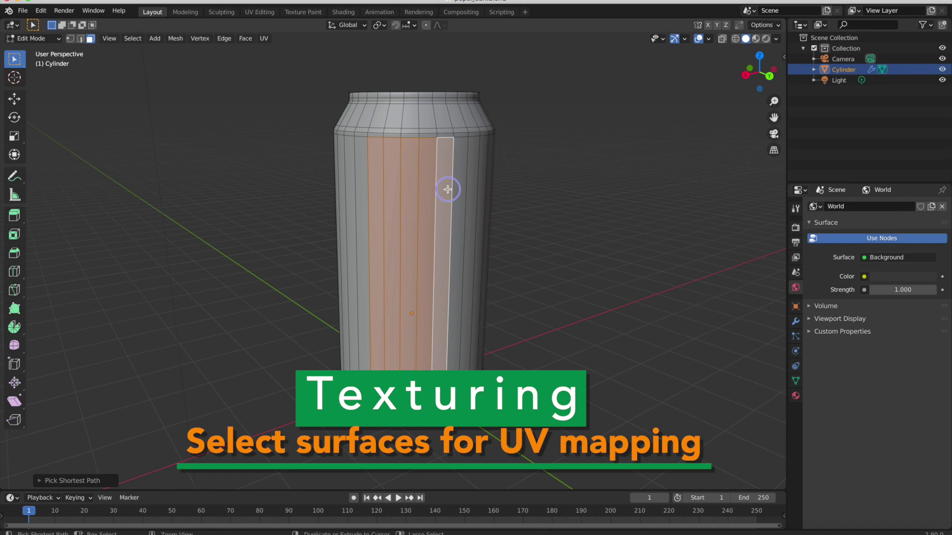
{"action": "left_click", "coordinate": [448, 191], "text": "alt"}
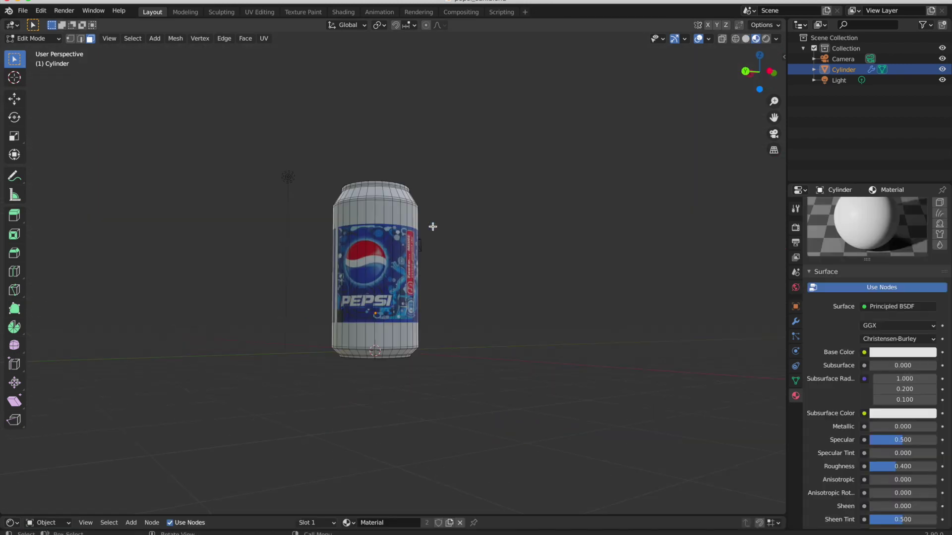
Step: Set the can material's Metallic to 1.000 and its base and subsurface colours to light grey, and leave Edit Mode
{"action": "scroll", "coordinate": [894, 382], "scroll_direction": "up", "scroll_amount": 2}
{"action": "left_click", "coordinate": [895, 389]}
{"action": "left_click_drag", "start_coordinate": [930, 265], "coordinate": [929, 256]}
{"action": "left_click_drag", "start_coordinate": [873, 464], "coordinate": [935, 463]}
{"action": "scroll", "coordinate": [902, 455], "scroll_direction": "down", "scroll_amount": 2}
{"action": "left_click", "coordinate": [885, 427]}
{"action": "left_click_drag", "start_coordinate": [930, 281], "coordinate": [929, 295]}
{"action": "left_click", "coordinate": [893, 366]}
{"action": "left_click_drag", "start_coordinate": [928, 239], "coordinate": [929, 231]}
{"action": "key", "text": "Tab"}
{"action": "middle_click_drag", "start_coordinate": [542, 299], "coordinate": [223, 308]}
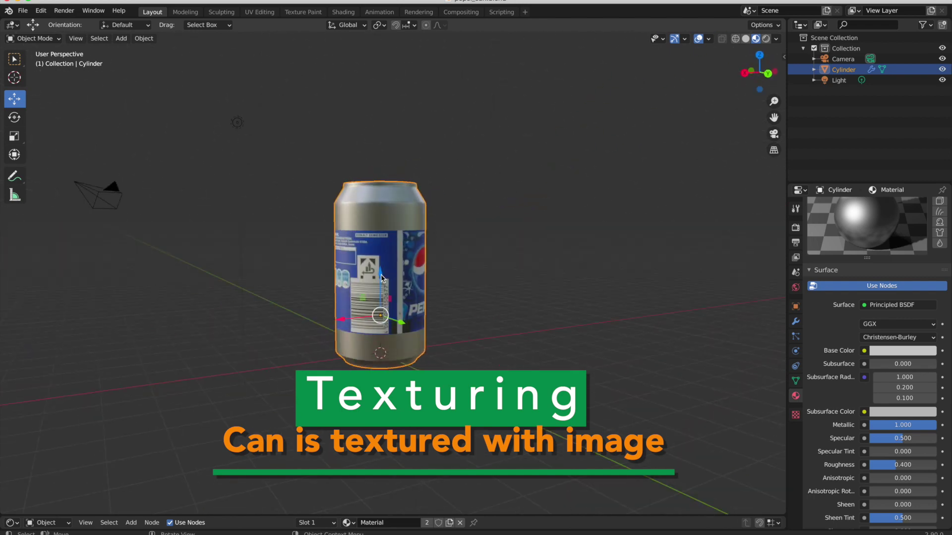
Step: Raise the can well above the grid and enable Rigid Body and Collision physics on it
{"action": "left_click_drag", "start_coordinate": [382, 278], "coordinate": [382, 181]}
{"action": "left_click", "coordinate": [796, 381]}
{"action": "left_click", "coordinate": [796, 352]}
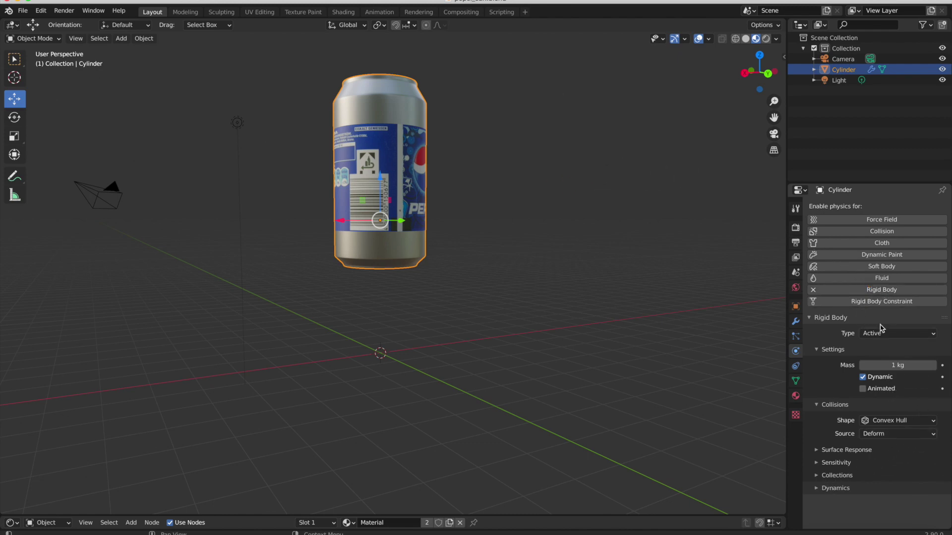
{"action": "left_click", "coordinate": [884, 233]}
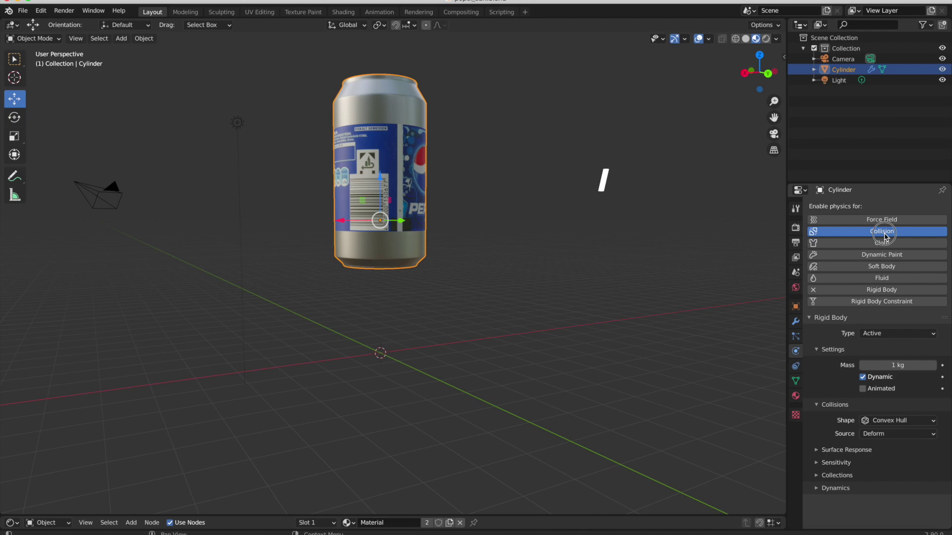
Step: Set the can's rigid body collision shape to Mesh, with friction 0.241 and bounciness 0.973
{"action": "scroll", "coordinate": [887, 436], "scroll_direction": "down", "scroll_amount": 8}
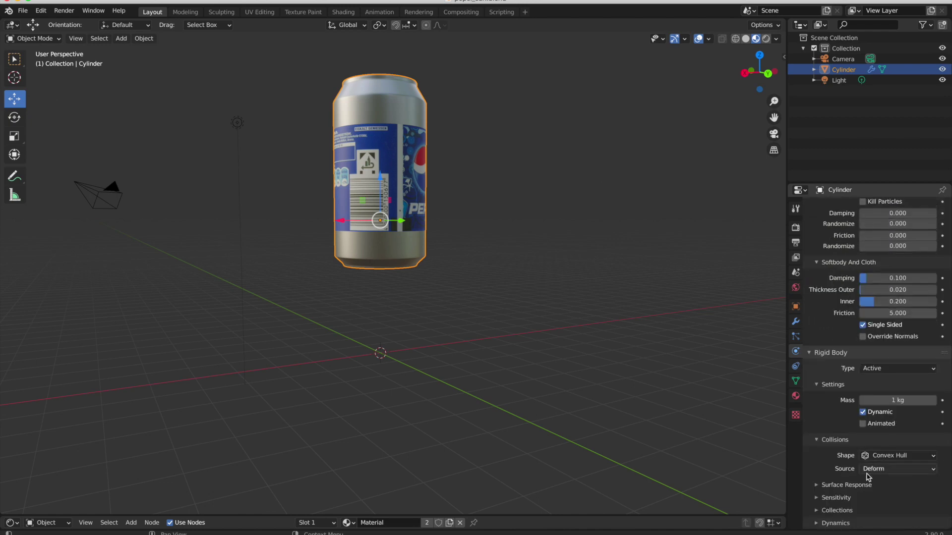
{"action": "left_click", "coordinate": [912, 455]}
{"action": "left_click", "coordinate": [903, 498]}
{"action": "scroll", "coordinate": [848, 525], "scroll_direction": "down", "scroll_amount": 1}
{"action": "left_click", "coordinate": [816, 485]}
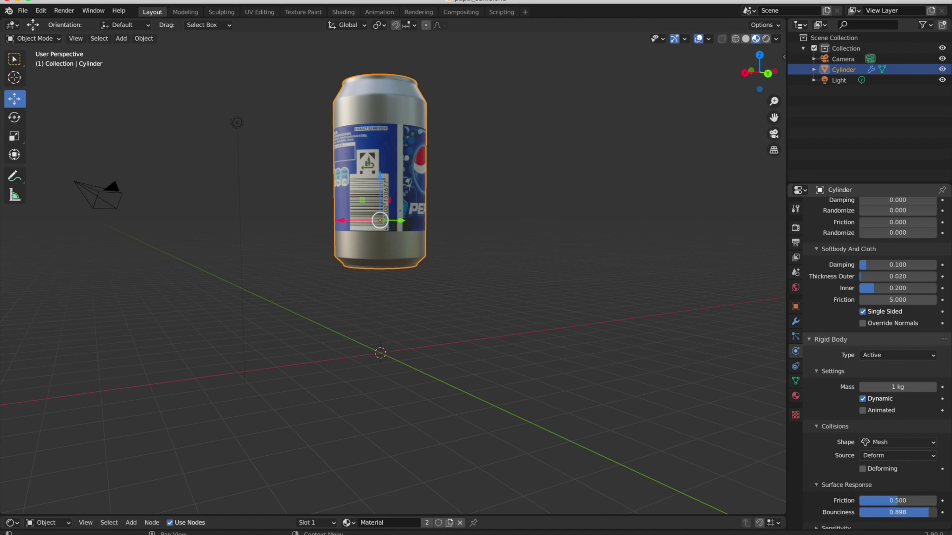
{"action": "left_click_drag", "start_coordinate": [897, 500], "coordinate": [887, 501]}
Step: Add a plane under the can and scale it up by about 8.185 as a floor
{"action": "left_click", "coordinate": [257, 215]}
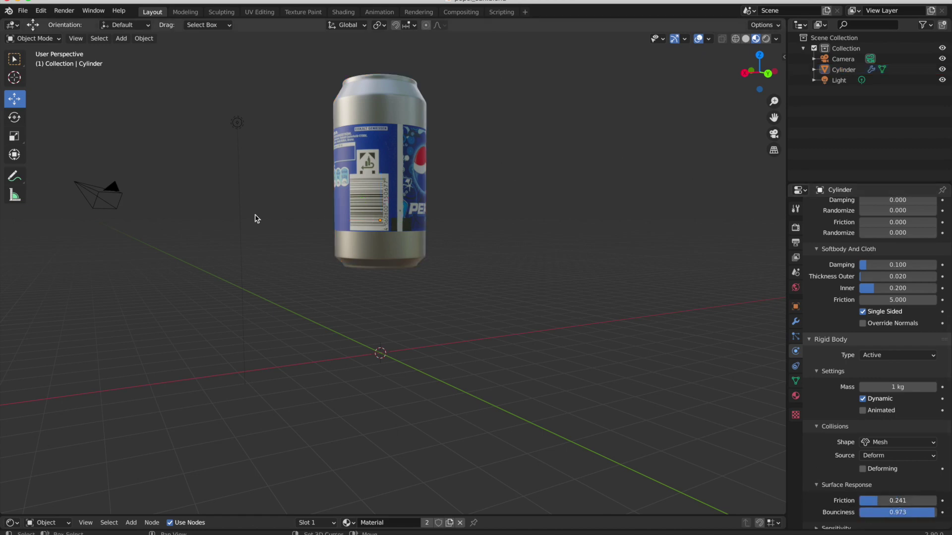
{"action": "key", "text": "shift+a"}
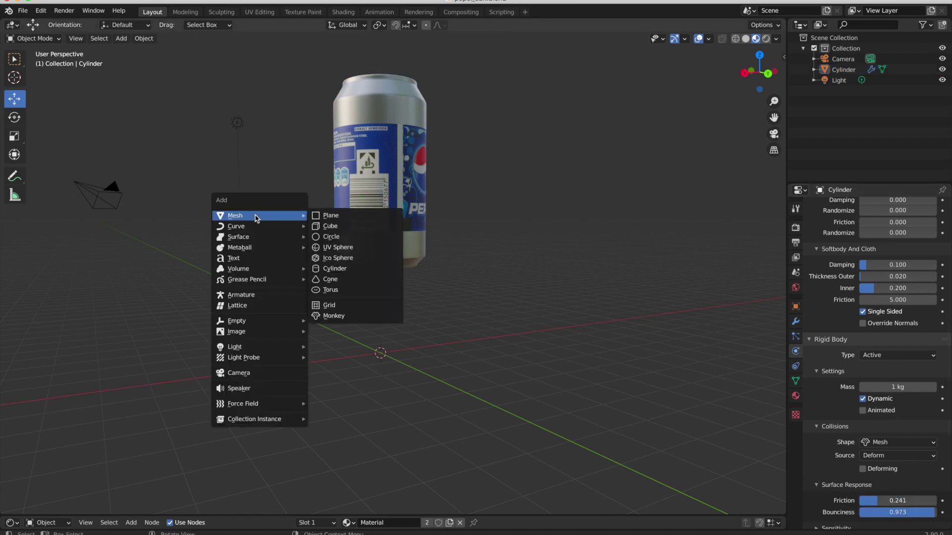
{"action": "left_click", "coordinate": [336, 216]}
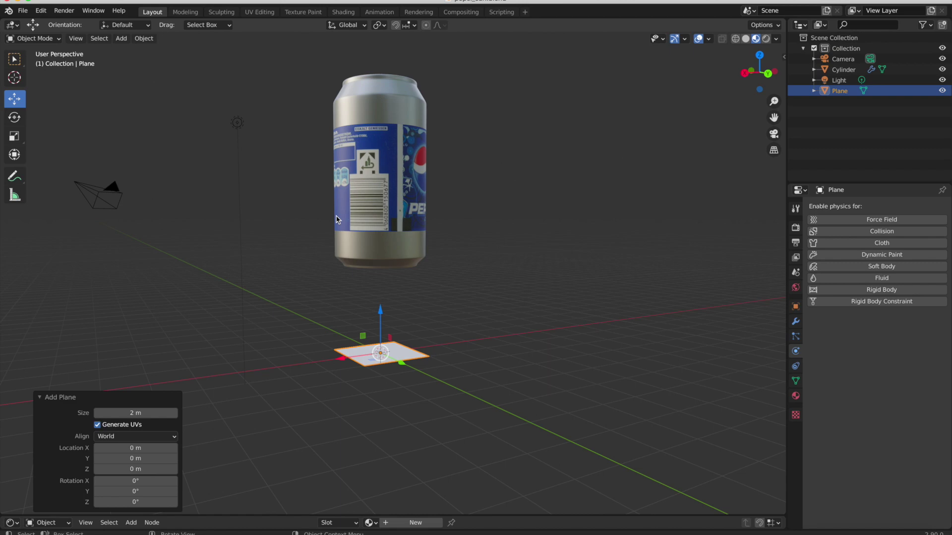
{"action": "key", "text": "s"}
{"action": "left_click", "coordinate": [738, 119]}
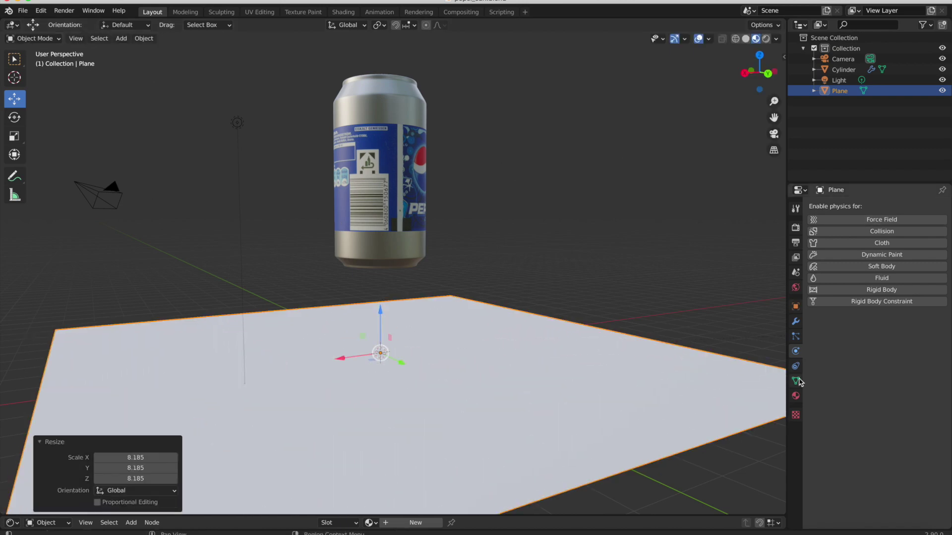
Step: Assign the can's existing metallic "Material" to the floor plane
{"action": "left_click", "coordinate": [795, 396]}
{"action": "left_click", "coordinate": [873, 251]}
{"action": "scroll", "coordinate": [872, 322], "scroll_direction": "down", "scroll_amount": 3}
{"action": "scroll", "coordinate": [873, 322], "scroll_direction": "up", "scroll_amount": 3}
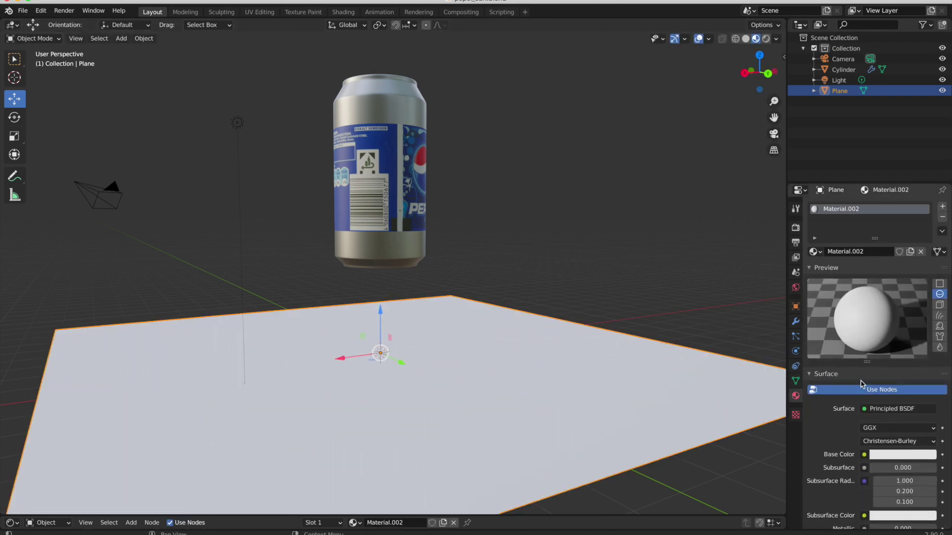
{"action": "left_click", "coordinate": [813, 252]}
{"action": "left_click", "coordinate": [746, 278]}
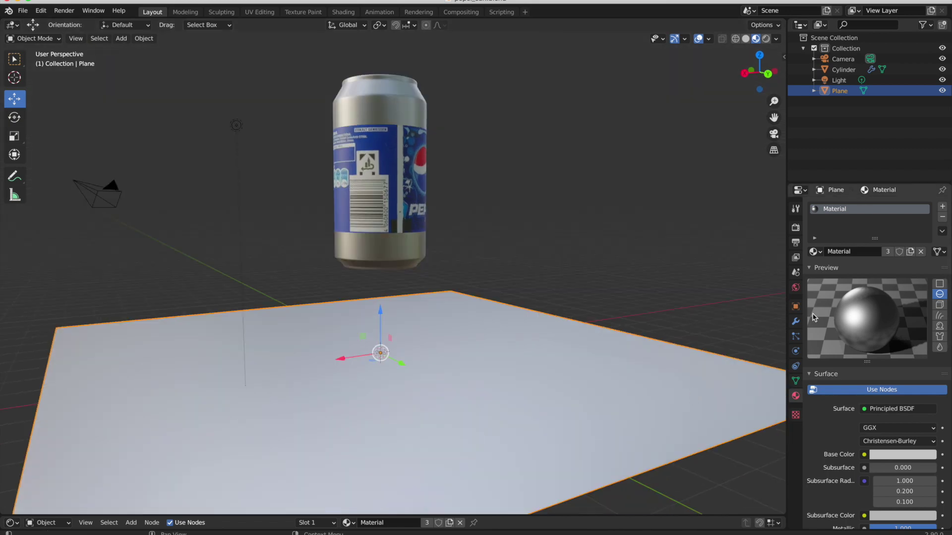
Step: Make the floor plane a Passive rigid body and enable Collision physics on it
{"action": "left_click", "coordinate": [796, 351]}
{"action": "left_click", "coordinate": [881, 290]}
{"action": "left_click", "coordinate": [898, 334]}
{"action": "left_click", "coordinate": [912, 358]}
{"action": "left_click", "coordinate": [881, 231]}
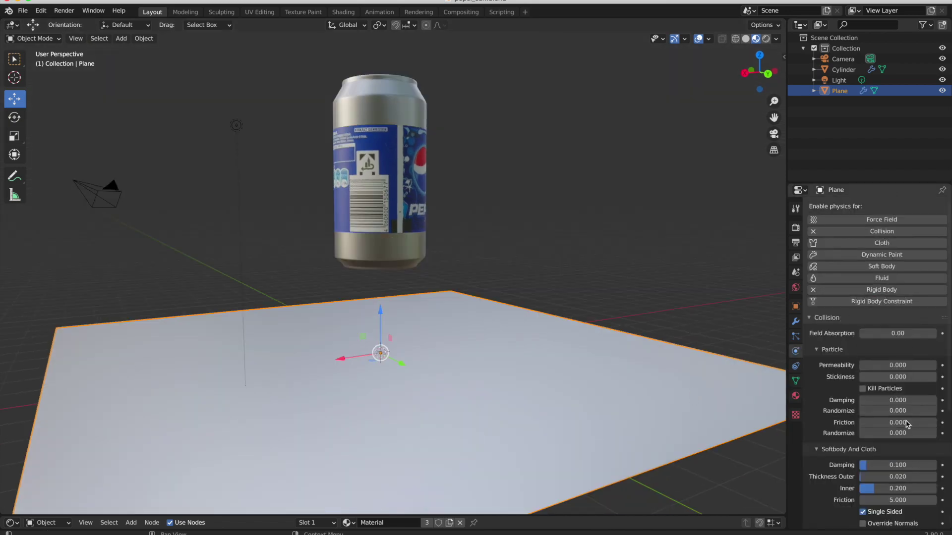
Step: Keep the plane's collision shape as Convex Hull and set its friction to 0.371 and bounciness to 0.830
{"action": "scroll", "coordinate": [905, 432], "scroll_direction": "down", "scroll_amount": 5}
{"action": "left_click", "coordinate": [917, 437]}
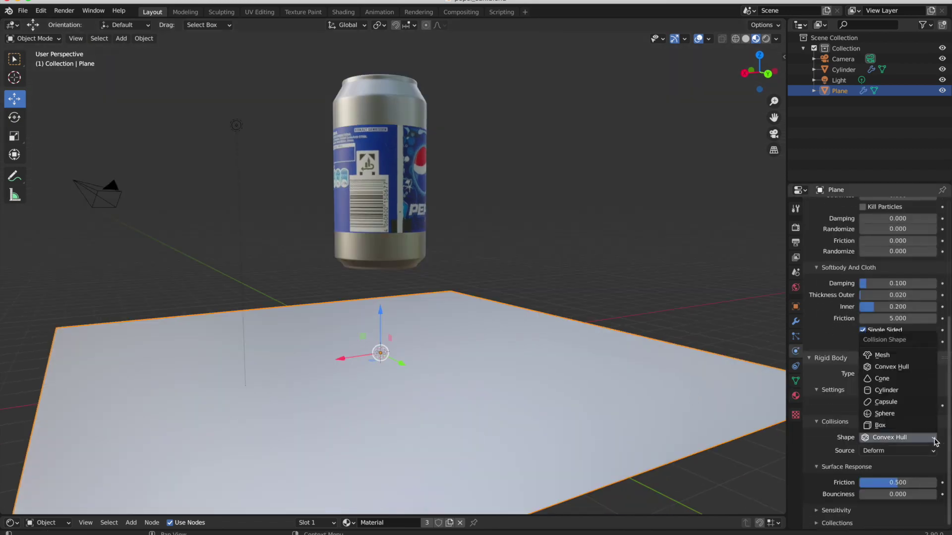
{"action": "left_click", "coordinate": [921, 370]}
{"action": "left_click", "coordinate": [821, 510]}
{"action": "mouse_move", "coordinate": [873, 495]}
{"action": "left_mouse_down"}
{"action": "mouse_move", "coordinate": [937, 495]}
{"action": "mouse_move", "coordinate": [885, 483]}
{"action": "left_mouse_up"}
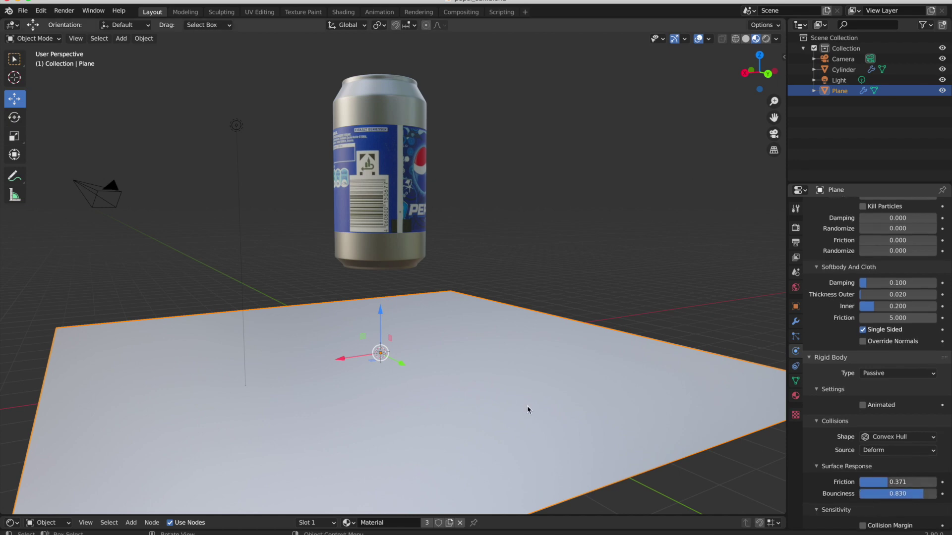
Step: Switch the Shader Editor area to the Timeline, test-play the physics simulation, and return to the first frame
{"action": "middle_click_drag", "start_coordinate": [634, 479], "coordinate": [563, 463]}
{"action": "left_click", "coordinate": [16, 524]}
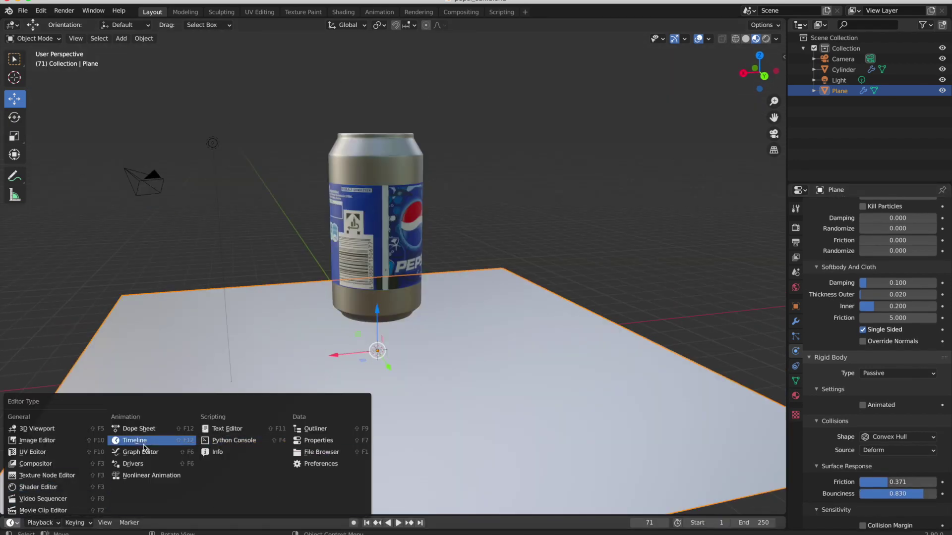
{"action": "left_click", "coordinate": [143, 443]}
{"action": "key", "text": "shift+Left"}
{"action": "left_click", "coordinate": [397, 522]}
{"action": "left_click", "coordinate": [395, 522]}
{"action": "left_click", "coordinate": [367, 522]}
Step: Move the can up about 2.27 m along Z for a higher drop onto the plane
{"action": "middle_click_drag", "start_coordinate": [400, 471], "coordinate": [405, 399]}
{"action": "left_click", "coordinate": [380, 188]}
{"action": "left_click_drag", "start_coordinate": [381, 170], "coordinate": [380, 113]}
{"action": "scroll", "coordinate": [378, 169], "scroll_direction": "down", "scroll_amount": 2}
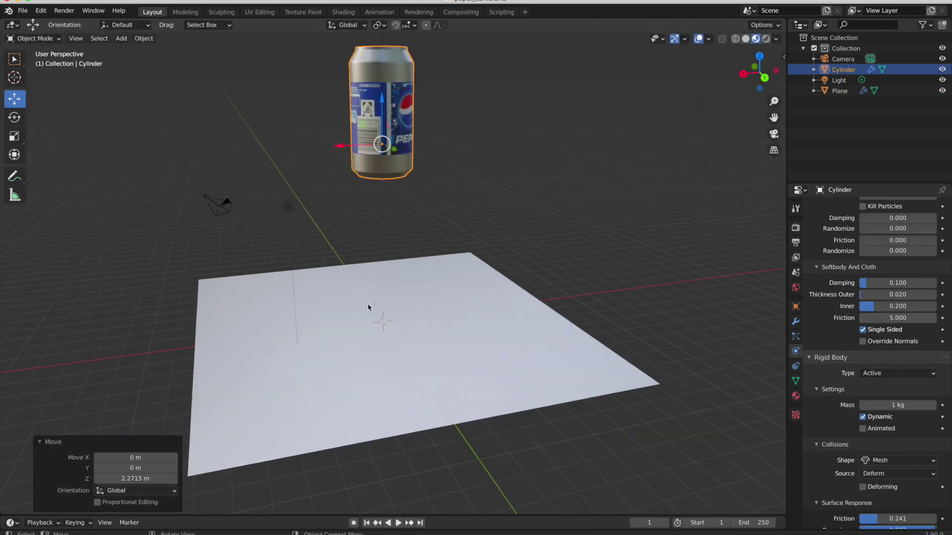
Step: Replay the can's higher drop from the first frame and enlarge the timeline area
{"action": "middle_click_drag", "start_coordinate": [380, 119], "coordinate": [333, 122]}
{"action": "left_click", "coordinate": [397, 524]}
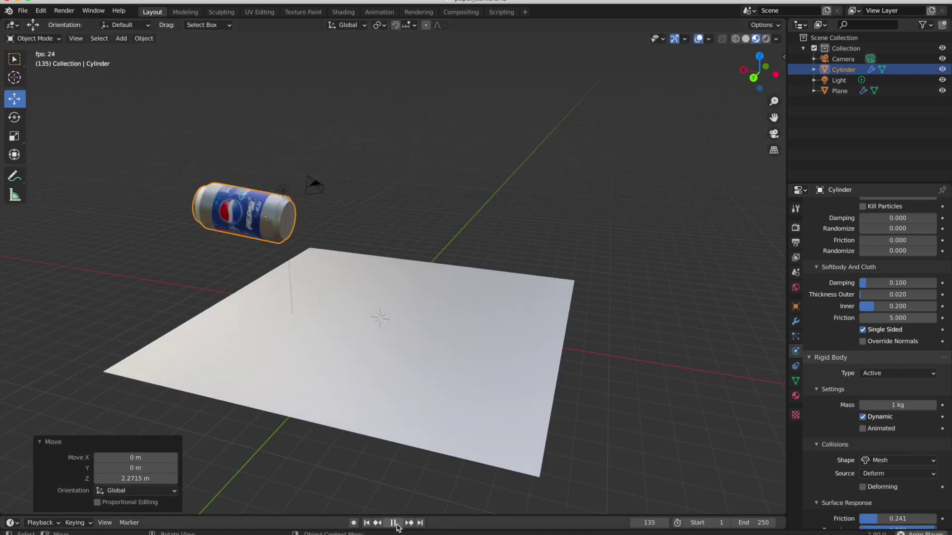
{"action": "left_click", "coordinate": [393, 523]}
{"action": "left_click", "coordinate": [367, 523]}
{"action": "left_click", "coordinate": [398, 523]}
{"action": "key", "text": "Escape"}
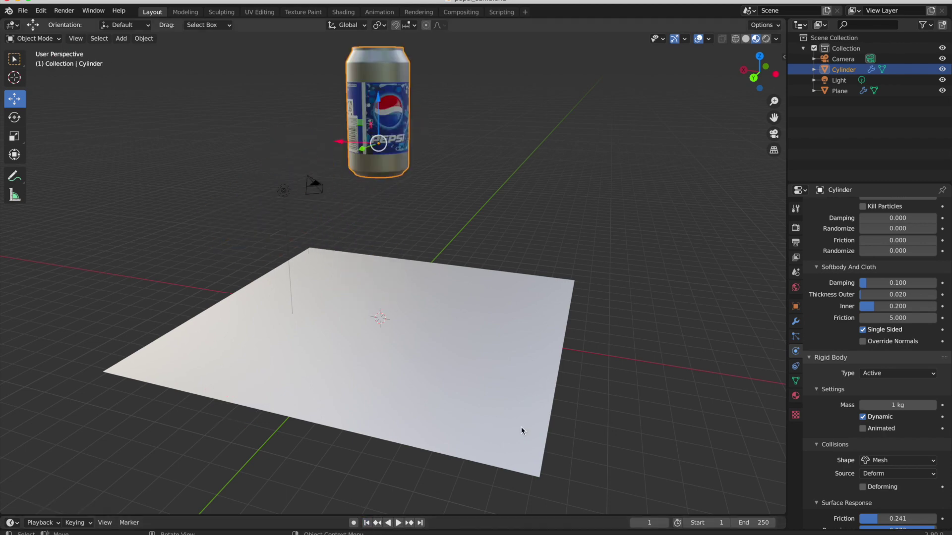
{"action": "left_click", "coordinate": [398, 523]}
{"action": "left_click_drag", "start_coordinate": [415, 516], "coordinate": [418, 468]}
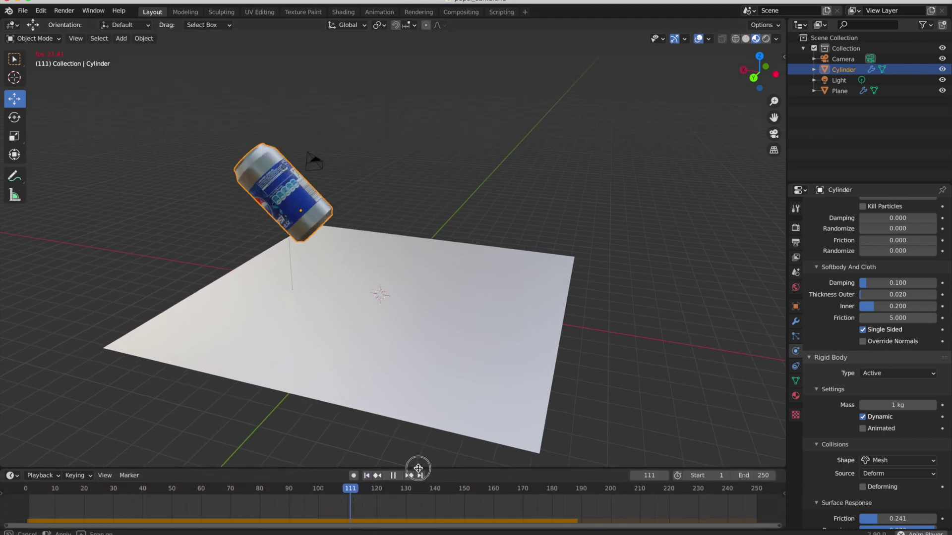
Step: Stop the playback, go to frame 150, and set the animation's end frame to 150
{"action": "left_click", "coordinate": [394, 476]}
{"action": "left_click_drag", "start_coordinate": [503, 488], "coordinate": [465, 487]}
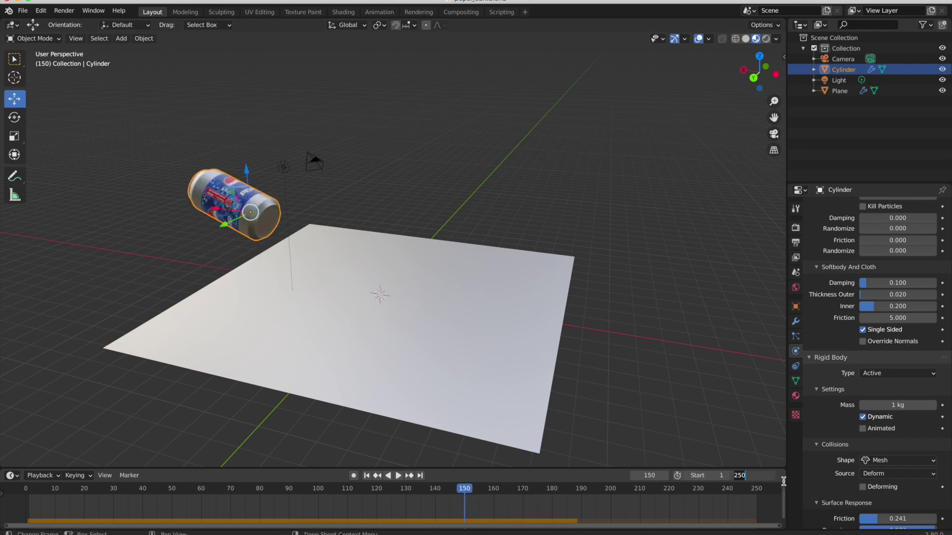
Step: Bake the can's rigid body motion to keyframes for frames 1 to 150 with frame step 1, and play the result in the Layout workspace
{"action": "left_click", "coordinate": [378, 12]}
{"action": "left_click", "coordinate": [423, 38]}
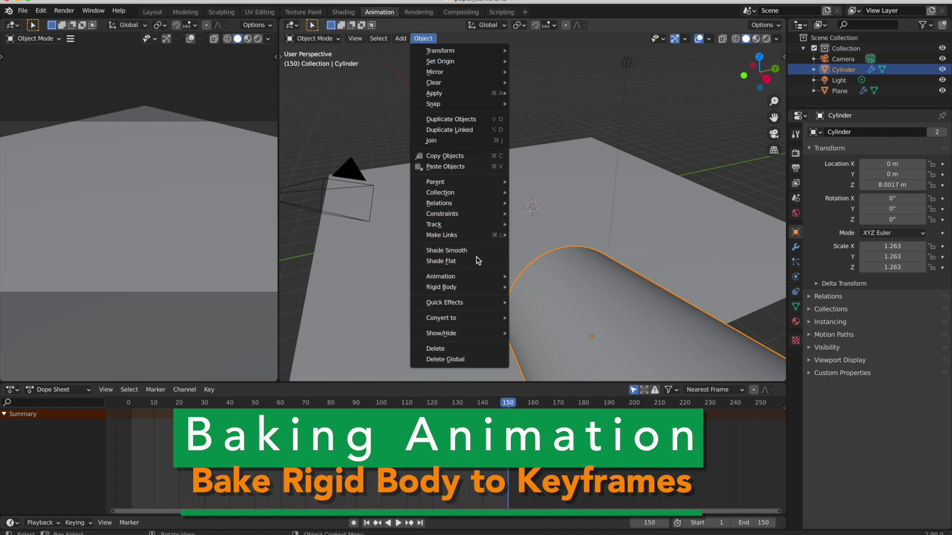
{"action": "mouse_move", "coordinate": [474, 288]}
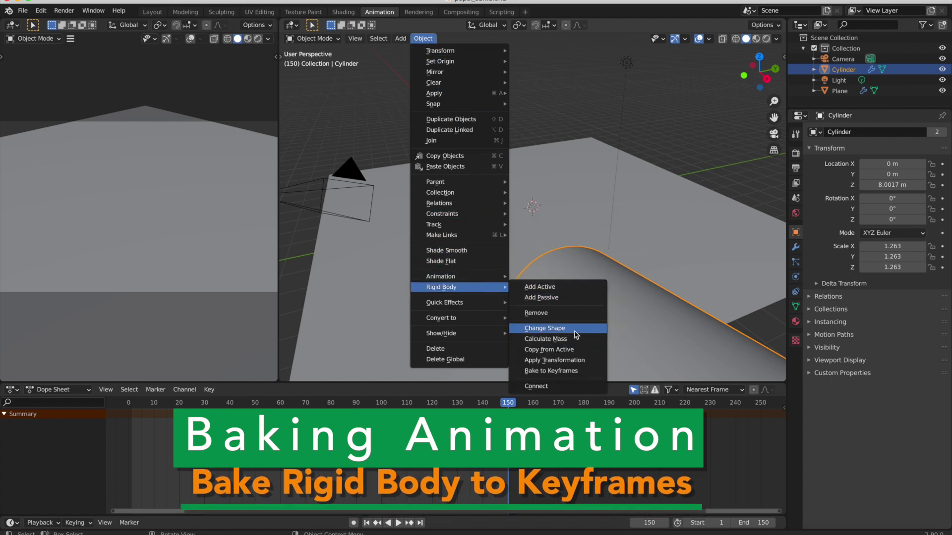
{"action": "left_click", "coordinate": [569, 371]}
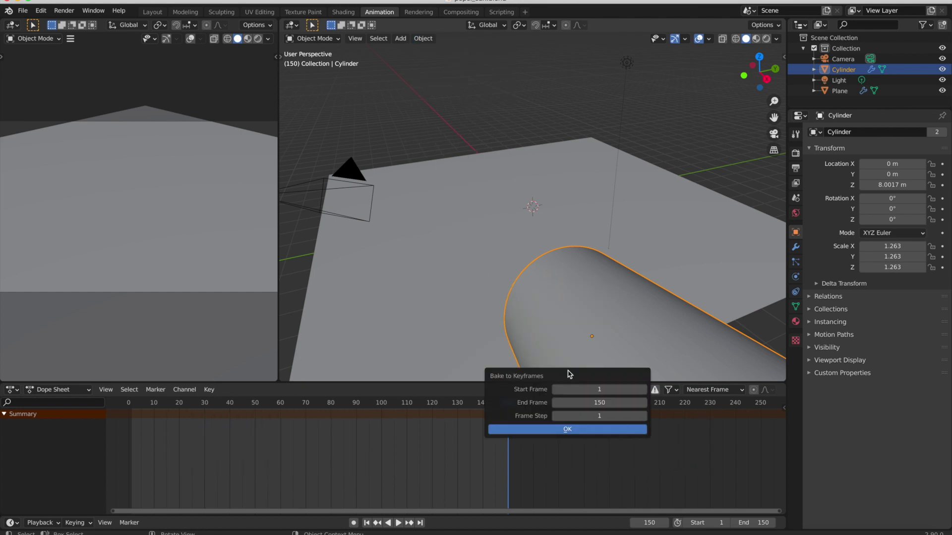
{"action": "left_click", "coordinate": [566, 430]}
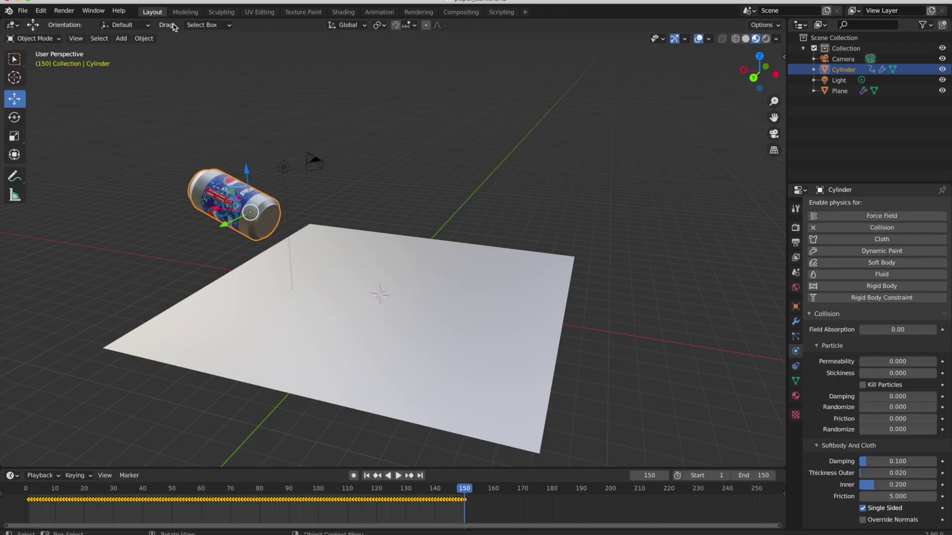
{"action": "left_click", "coordinate": [394, 475]}
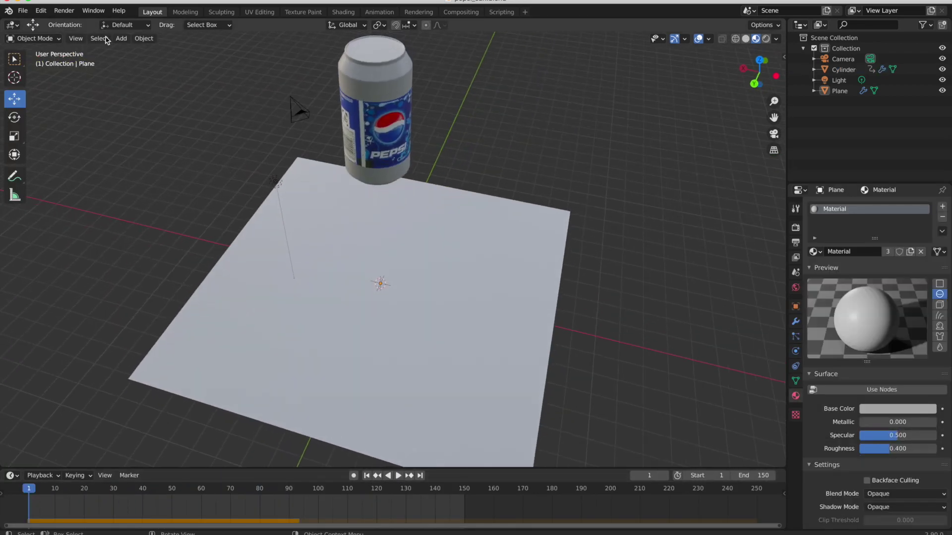
Step: Export all objects as the USDZ file pepsi_can into the Desktop's 3D folder, with Export Materials, Export Animations and Bake Textures enabled
{"action": "left_click", "coordinate": [23, 10]}
{"action": "mouse_move", "coordinate": [40, 170]}
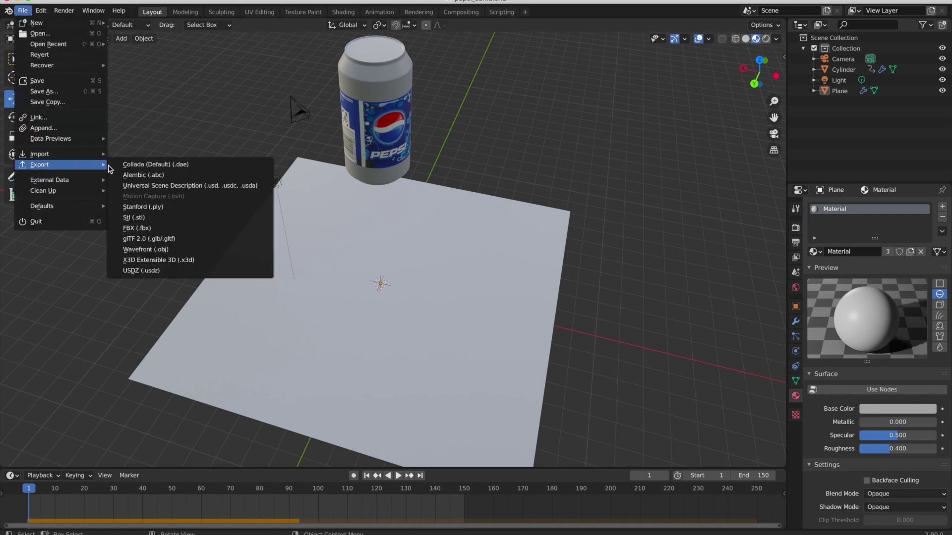
{"action": "left_click", "coordinate": [167, 271]}
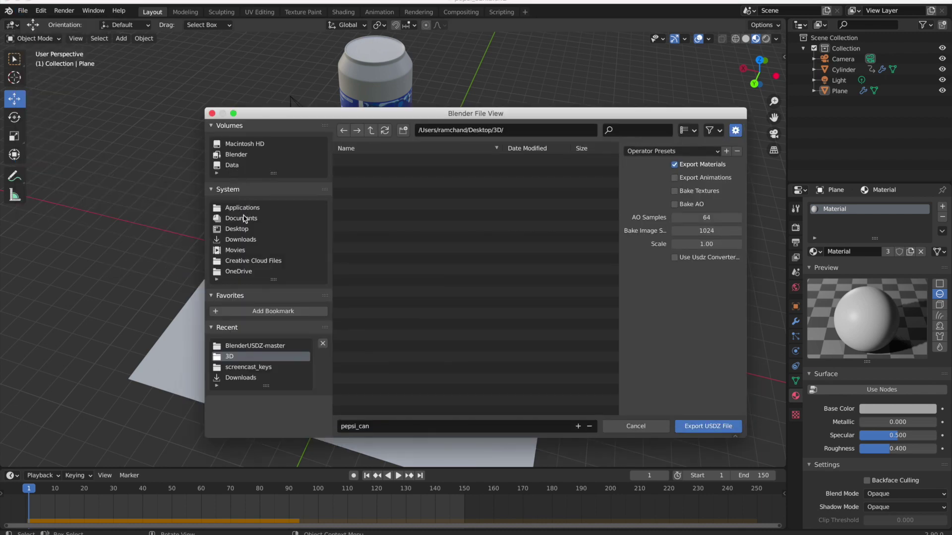
{"action": "left_click", "coordinate": [237, 231]}
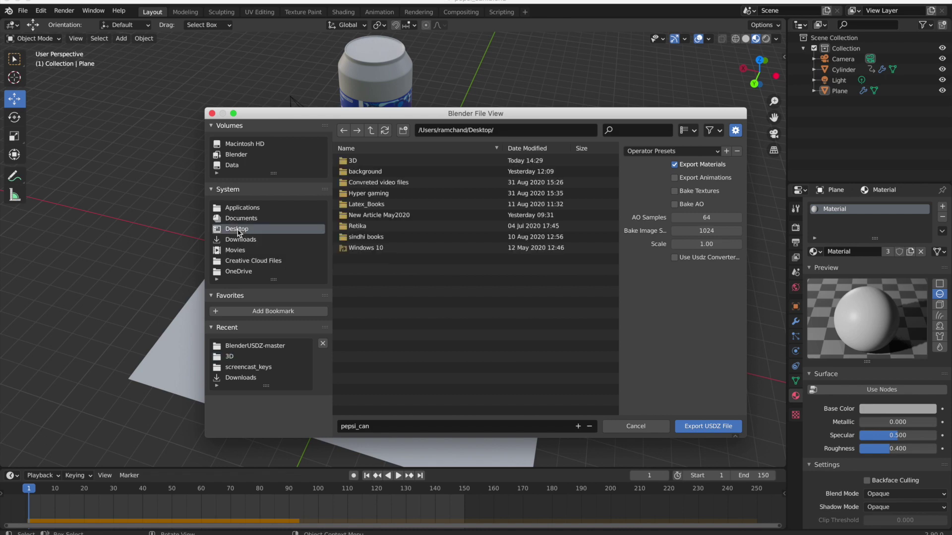
{"action": "double_click", "coordinate": [357, 162]}
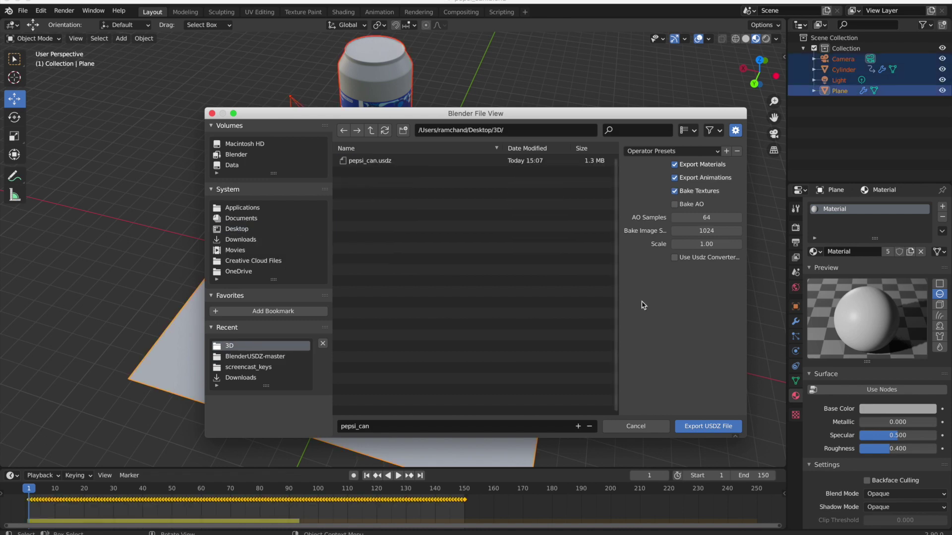
{"action": "left_click", "coordinate": [706, 428]}
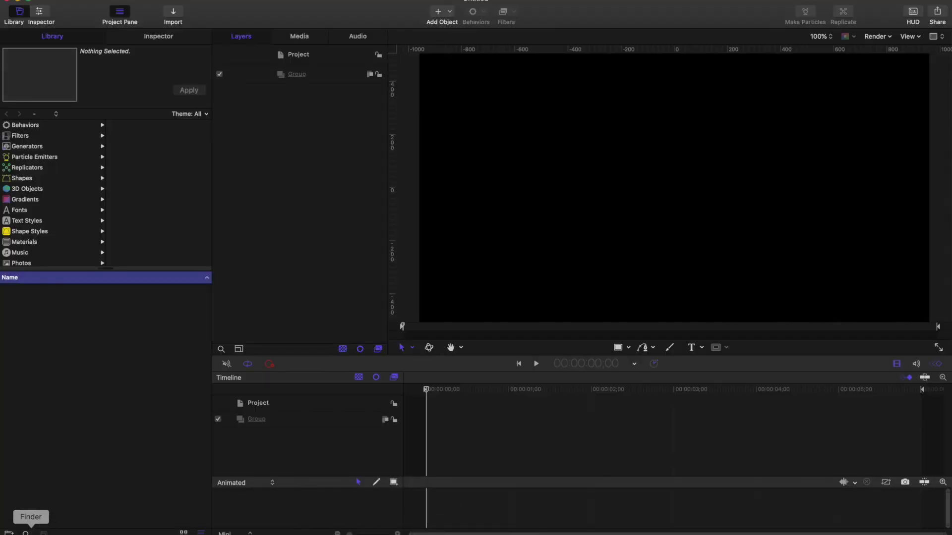
Step: Bring the exported pepsi_can USDZ model from Finder into the Motion project's layers and delete the empty Group
{"action": "left_click", "coordinate": [31, 531]}
{"action": "left_click_drag", "start_coordinate": [502, 83], "coordinate": [665, 88]}
{"action": "left_click_drag", "start_coordinate": [738, 137], "coordinate": [304, 96]}
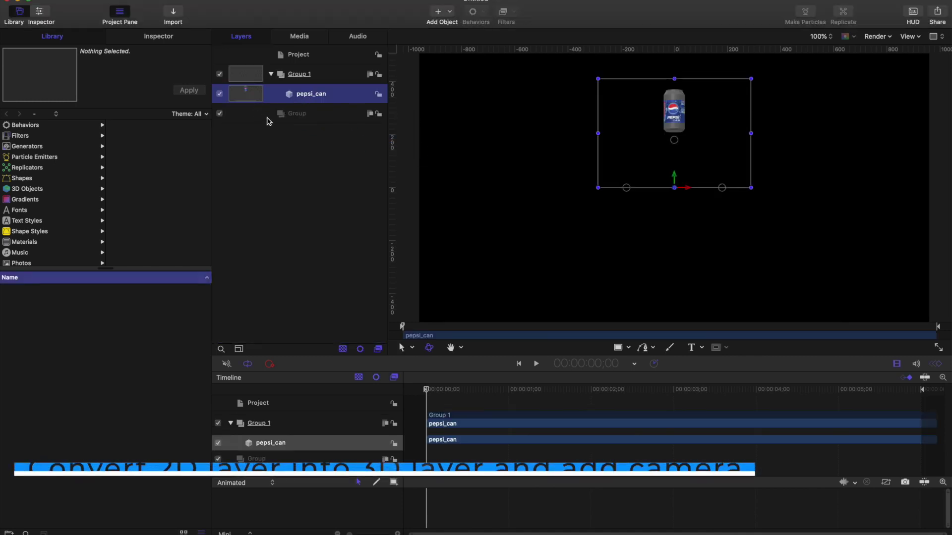
{"action": "left_click", "coordinate": [296, 118]}
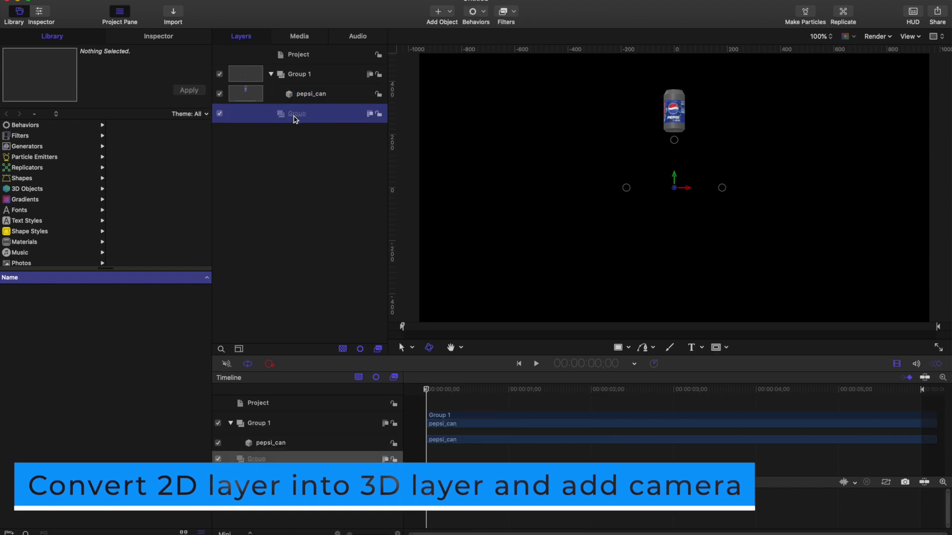
{"action": "key", "text": "Delete"}
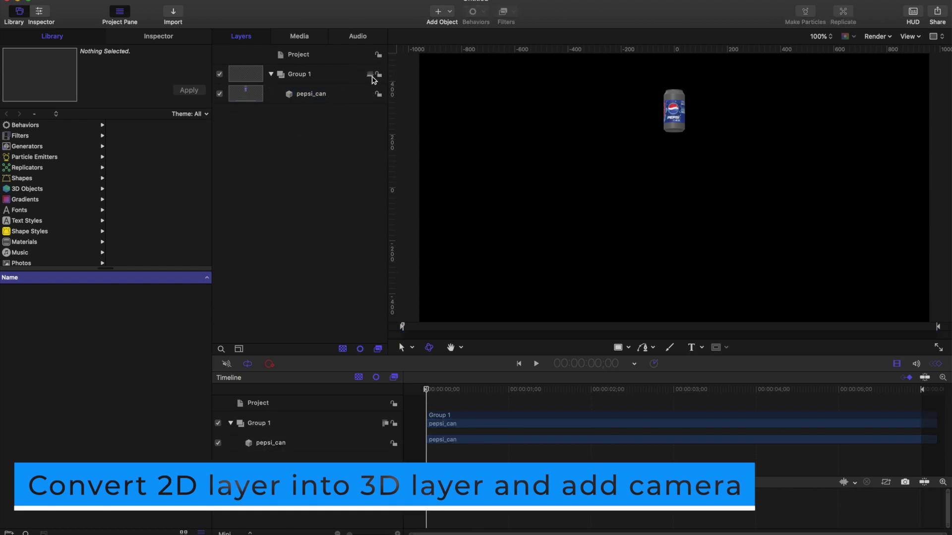
Step: Convert Group 1 from a 2D to a 3D group and add a camera to the project
{"action": "left_click", "coordinate": [308, 79]}
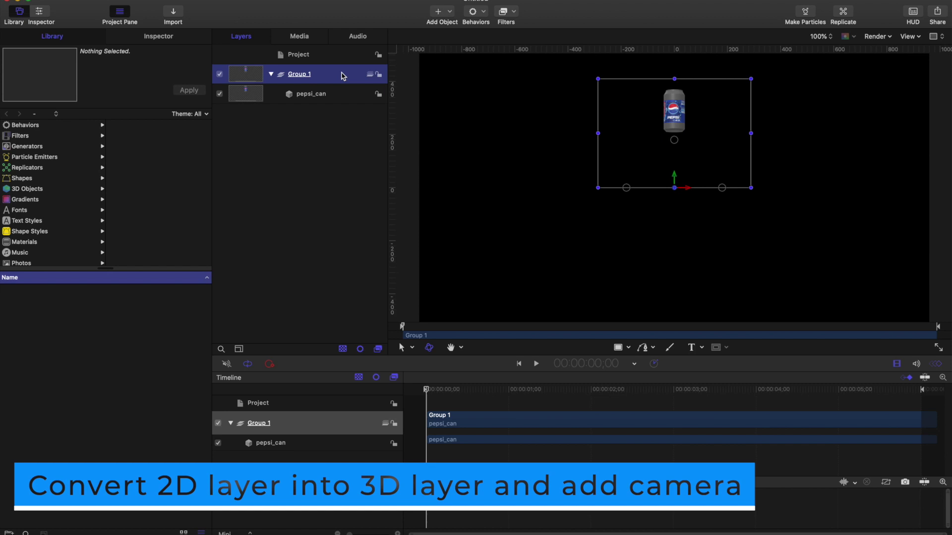
{"action": "left_click", "coordinate": [438, 13]}
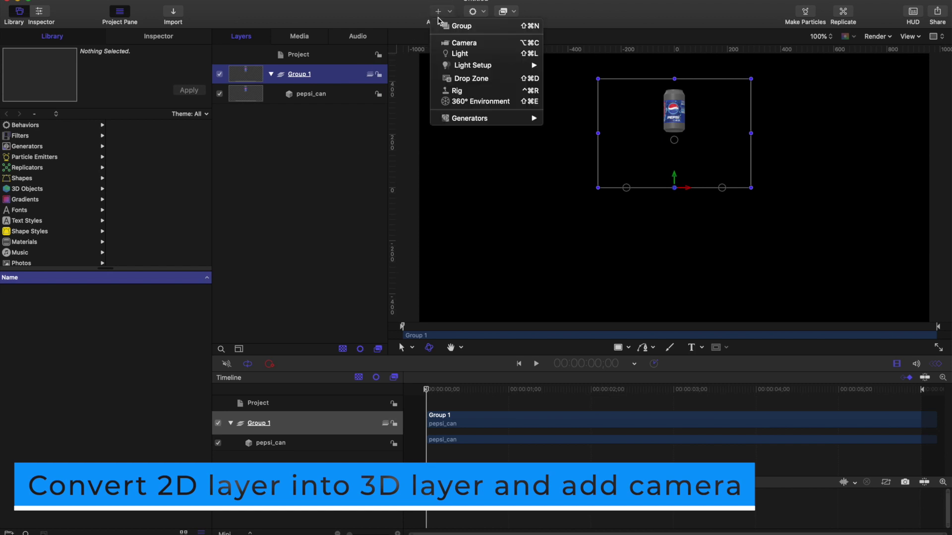
{"action": "left_click", "coordinate": [461, 43]}
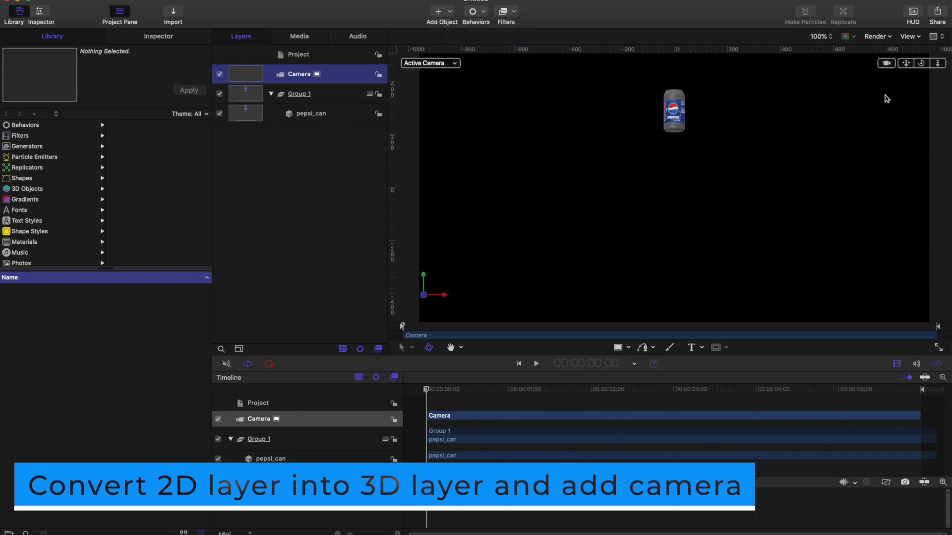